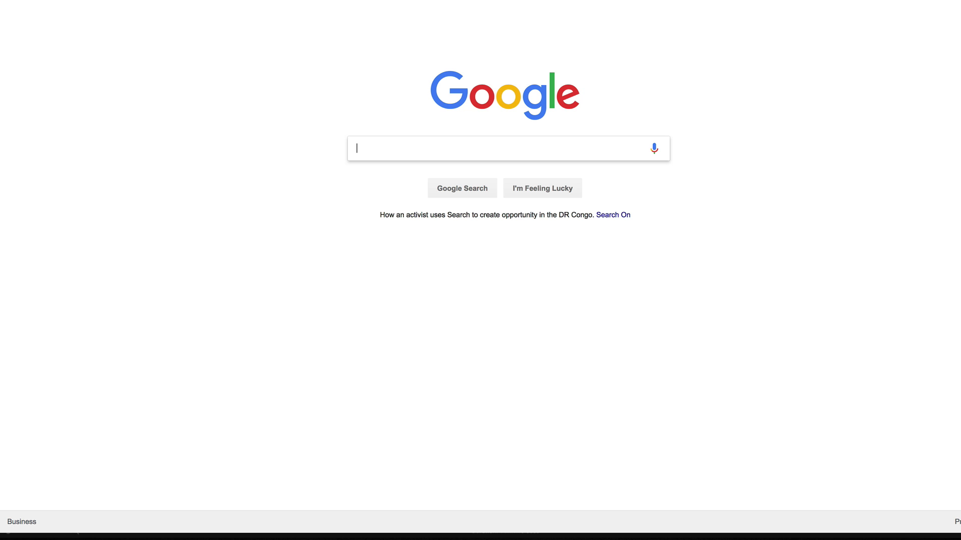
Google 'slip edit logic pro x' and scroll through the search results.
text(slip )
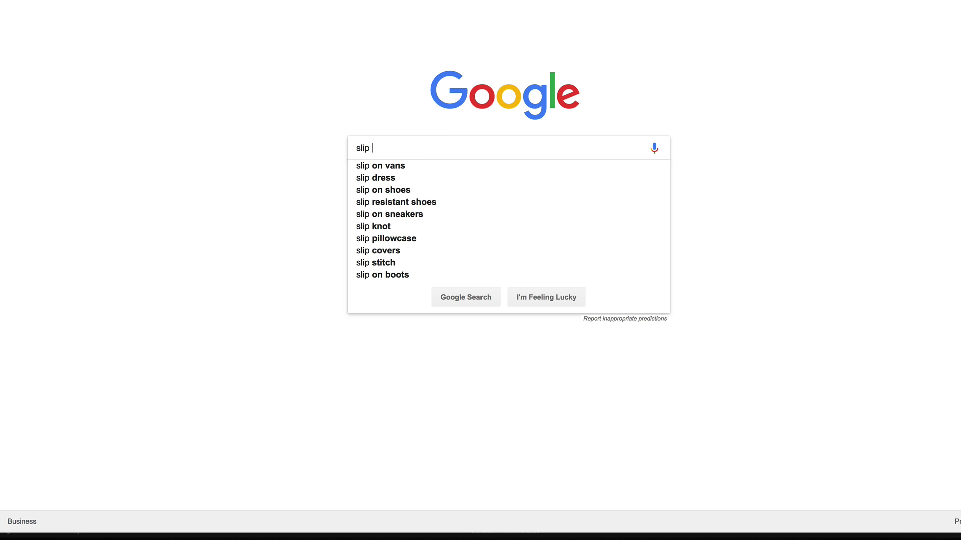
text(edit logi)
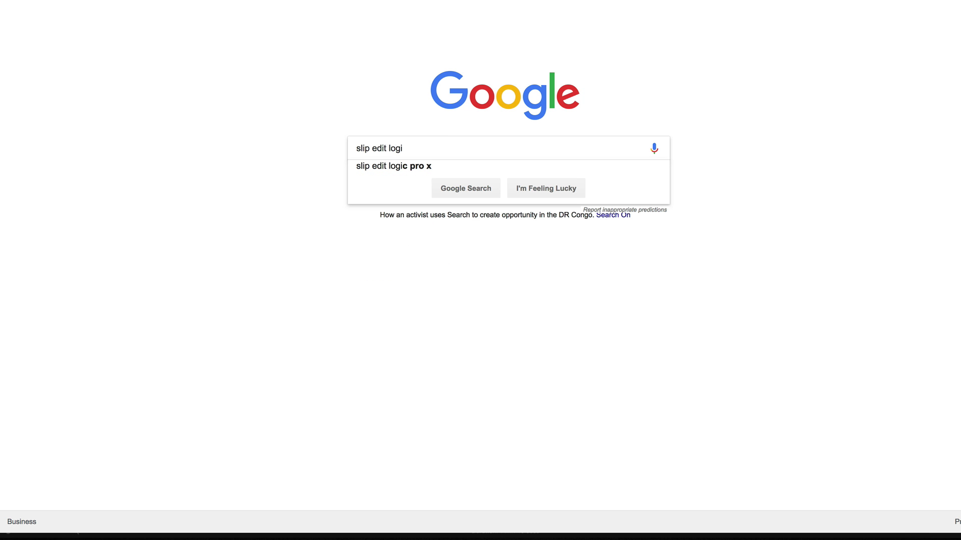
key(Down)
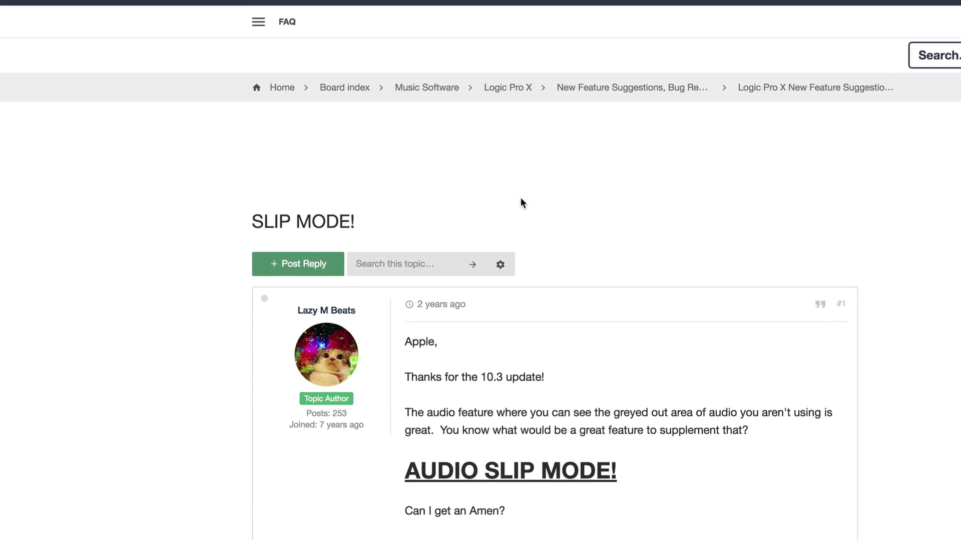
scroll(556, 185, down, 5)
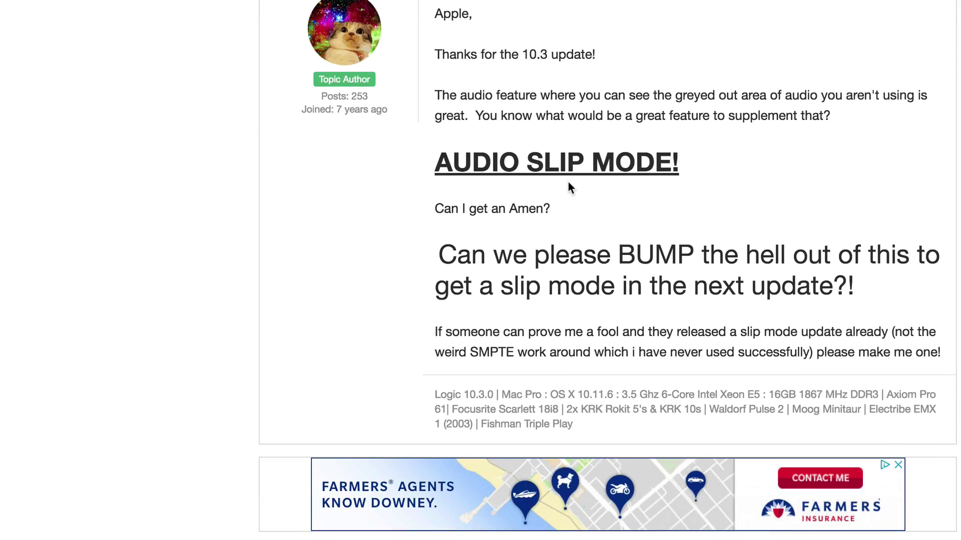
scroll(568, 182, down, 5)
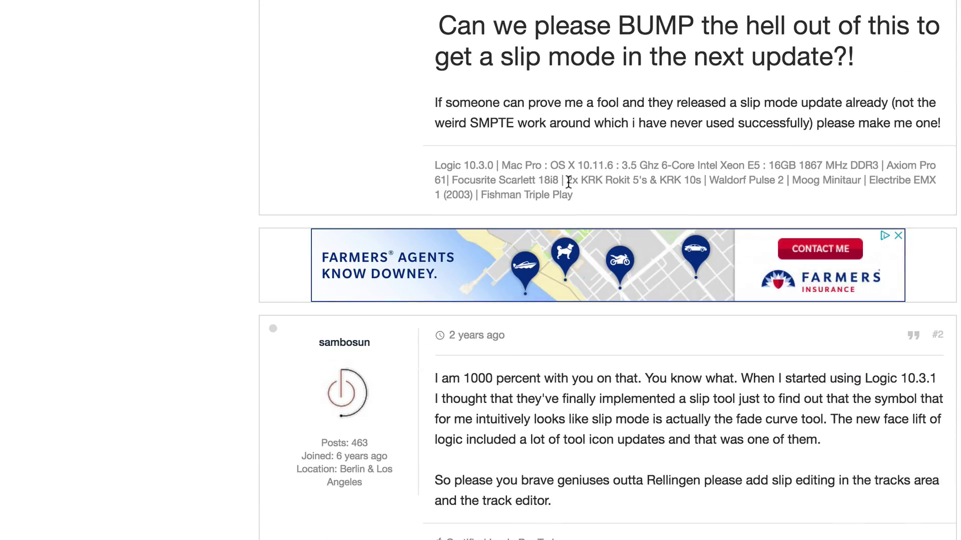
scroll(568, 182, up, 15)
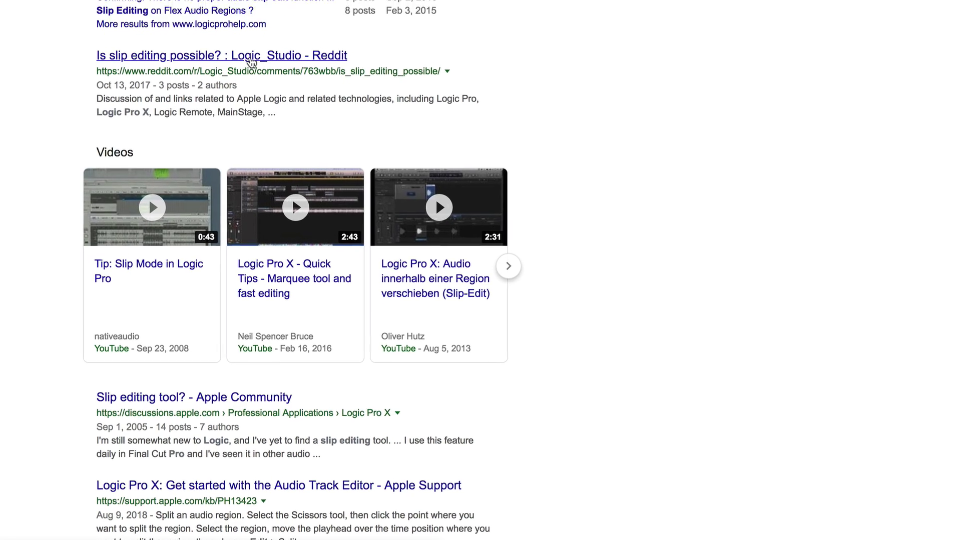
Open the Reddit 'Is slip editing possible?' thread and scroll through its comments.
click(262, 19)
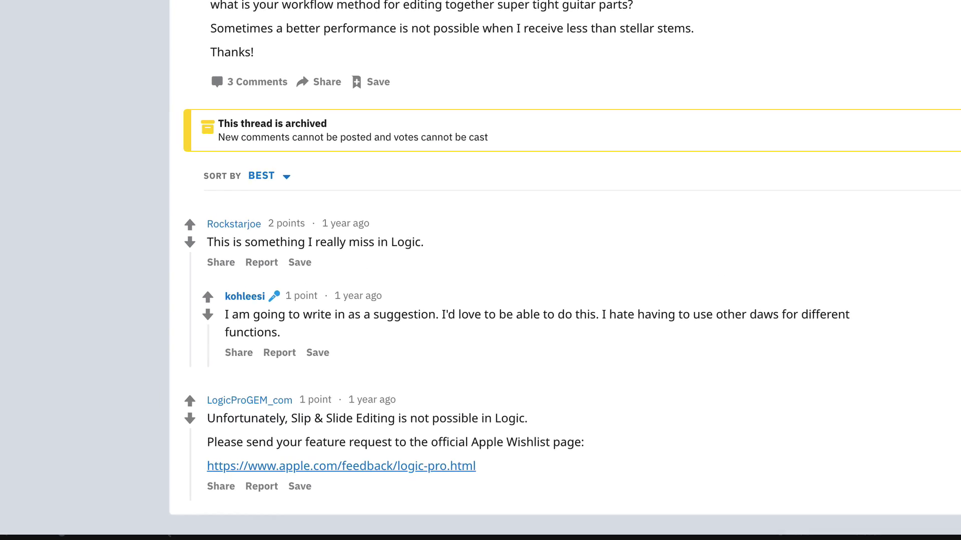
scroll(569, 258, down, 3)
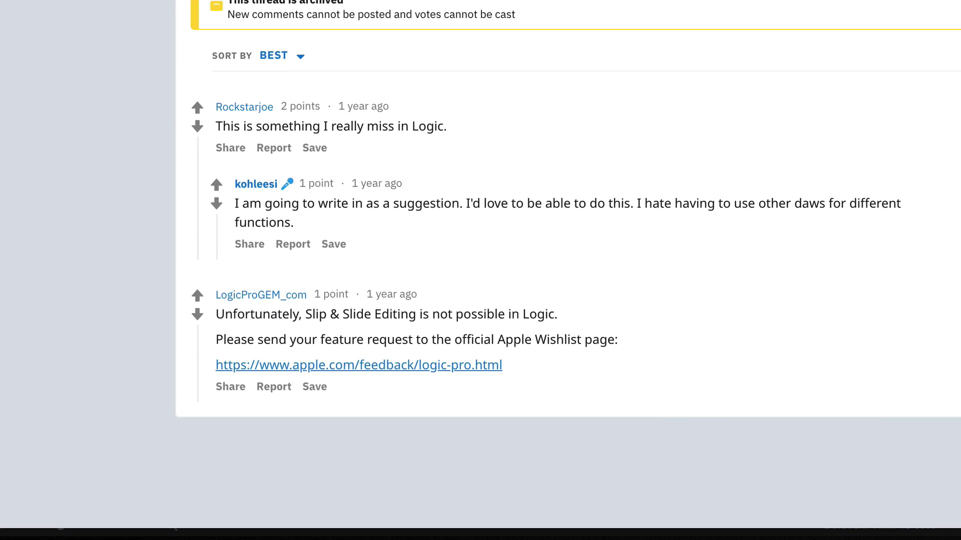
scroll(568, 209, down, 1)
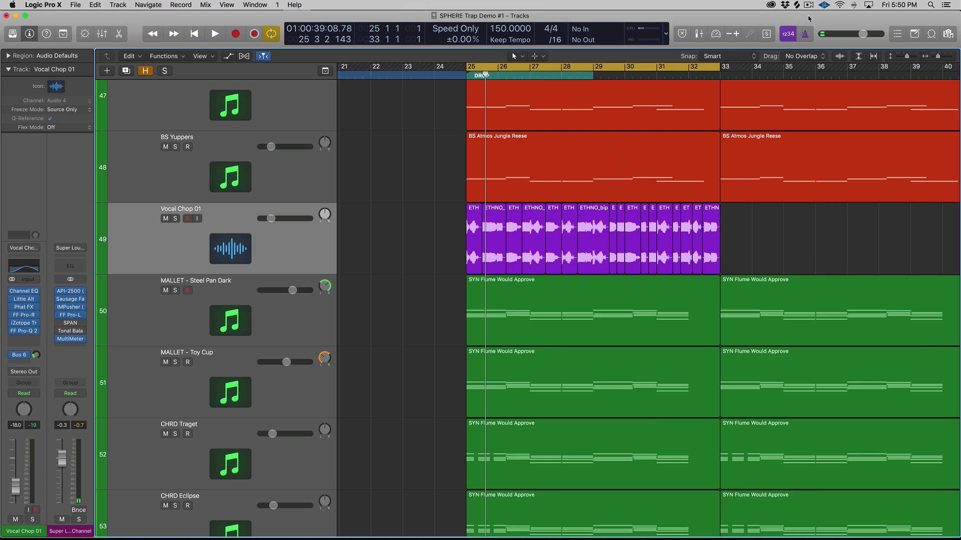
Set the cycle to bars 23–33, select the Vocal Chop 01 regions and zoom in on them.
drag(404, 75, 720, 81)
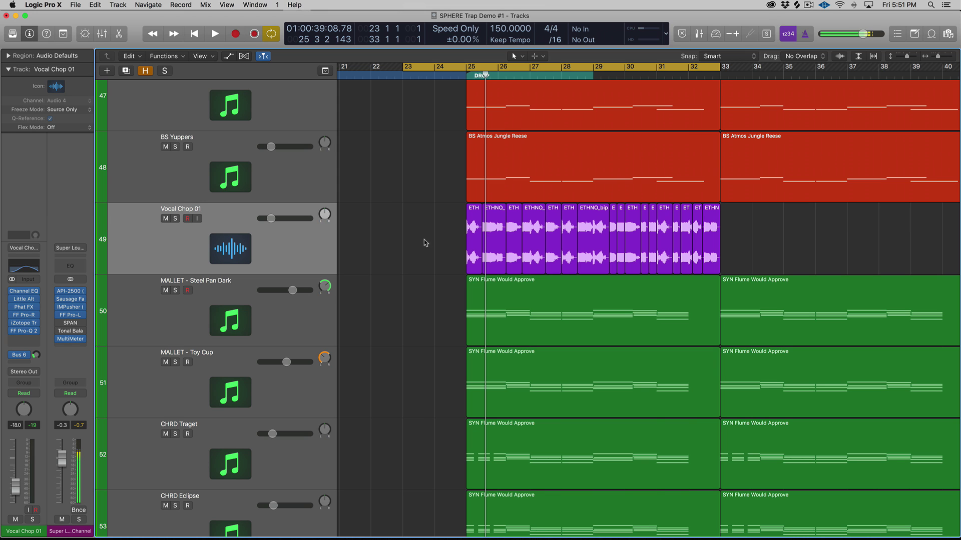
drag(422, 241, 763, 241)
key(super+Right)
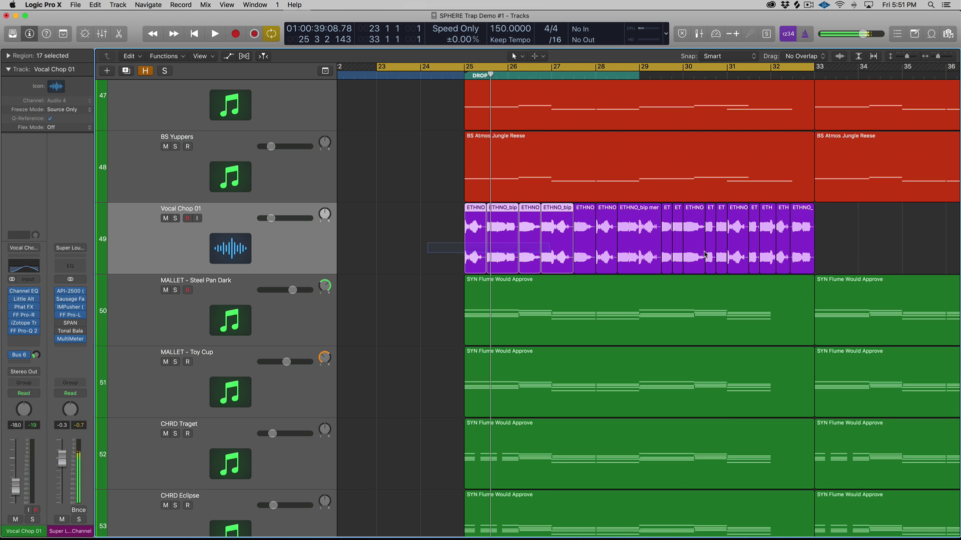
key(super+Right)
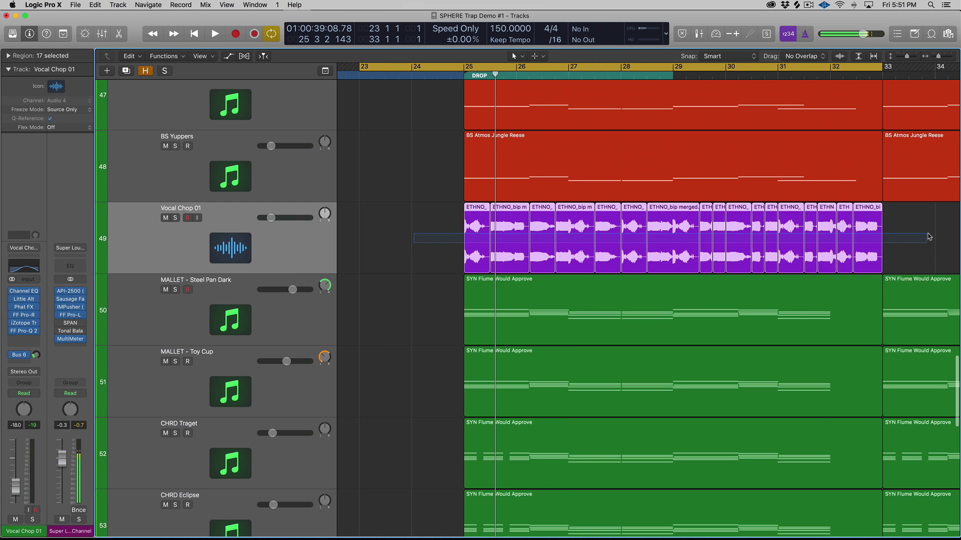
key(super+Right)
key(super+Right)
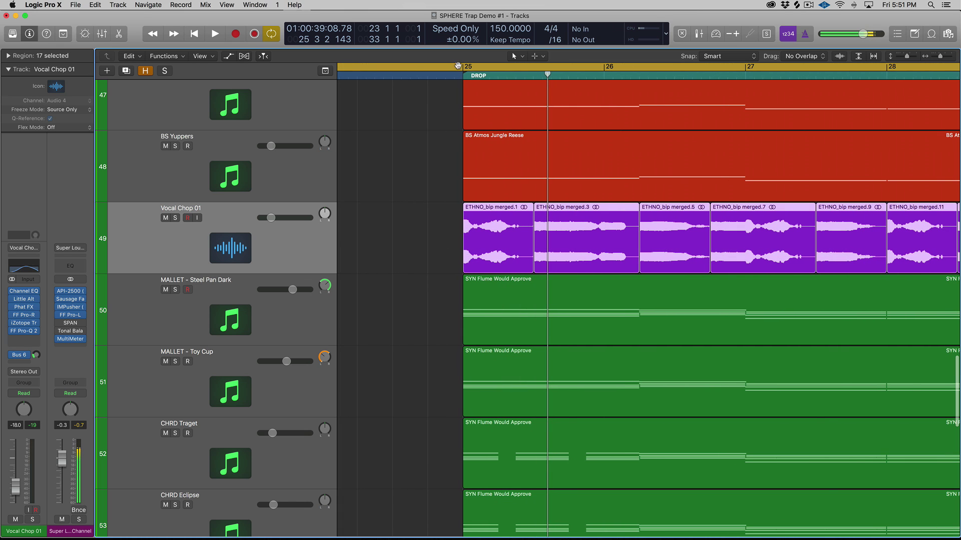
Place the playhead at bar 25 beat 3, zoom back out and shrink the track heights.
click(533, 74)
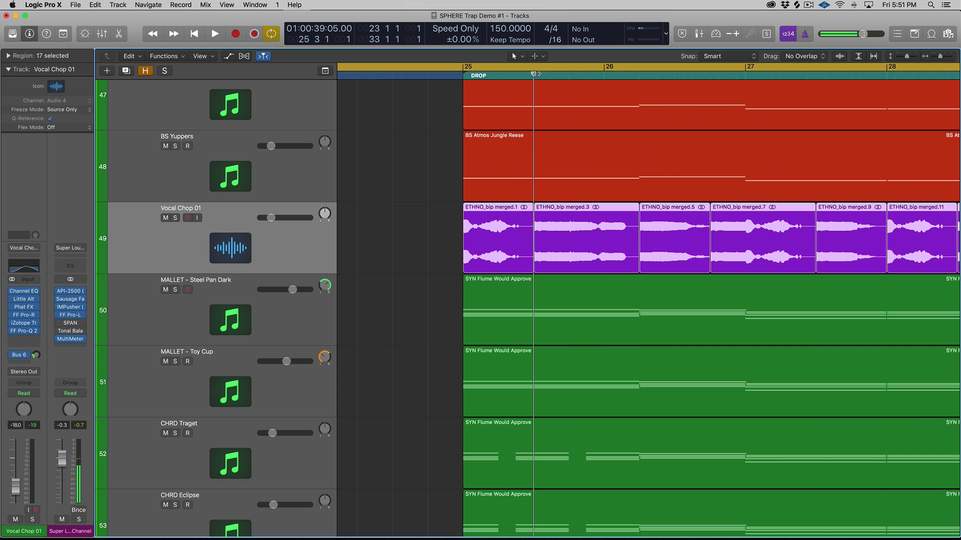
key(super+Left)
key(super+Left)
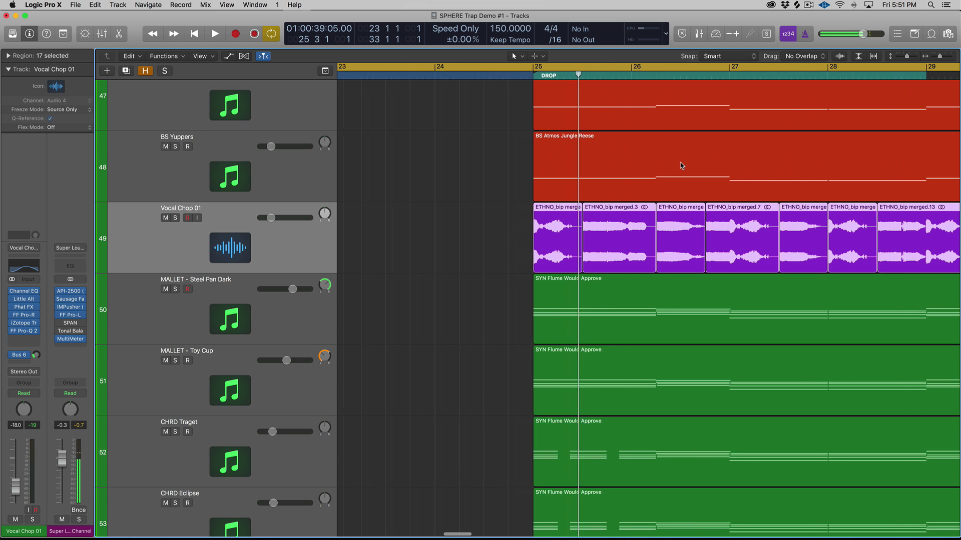
key(super+Left)
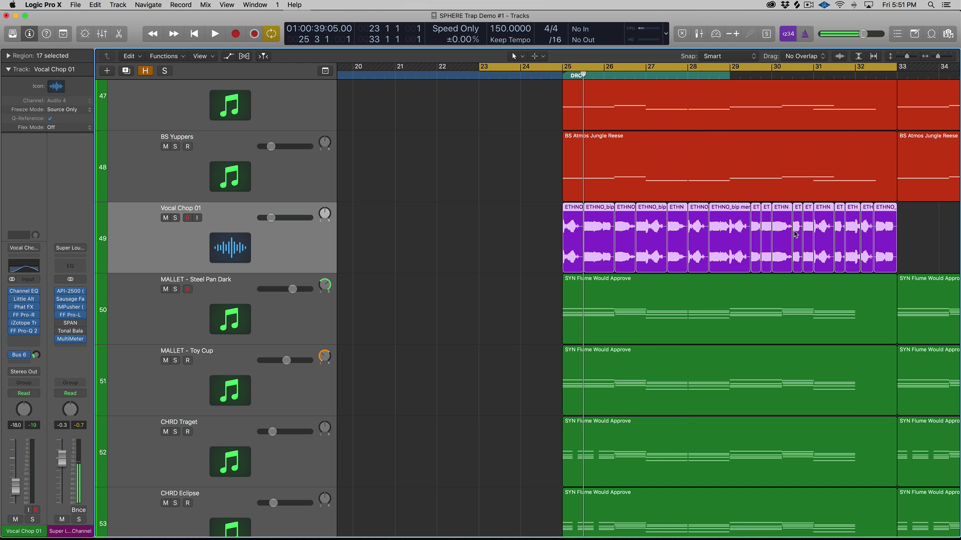
key(super+Up)
Play the cycle, lower Vocal Chop 01's volume to -18.5 dB, then stop playback.
key(space)
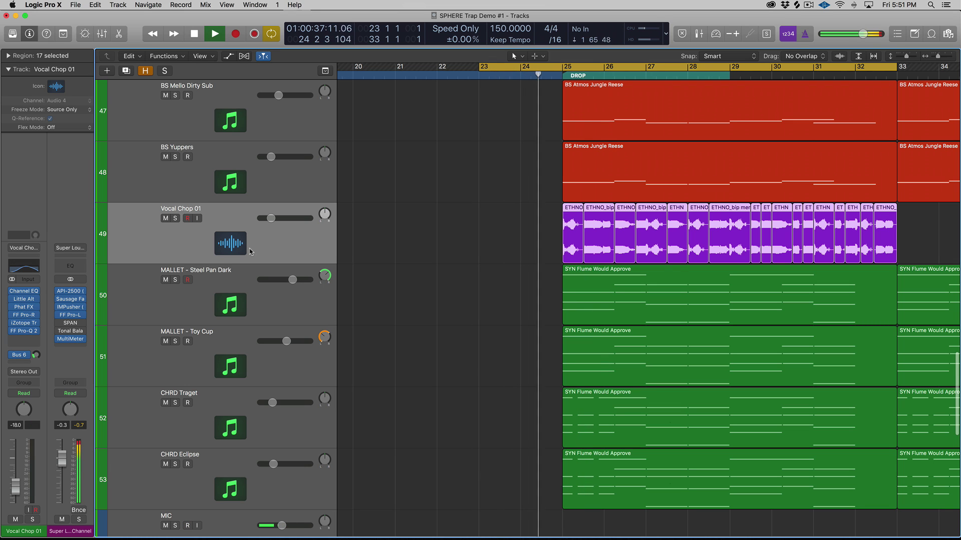
drag(276, 219, 277, 219)
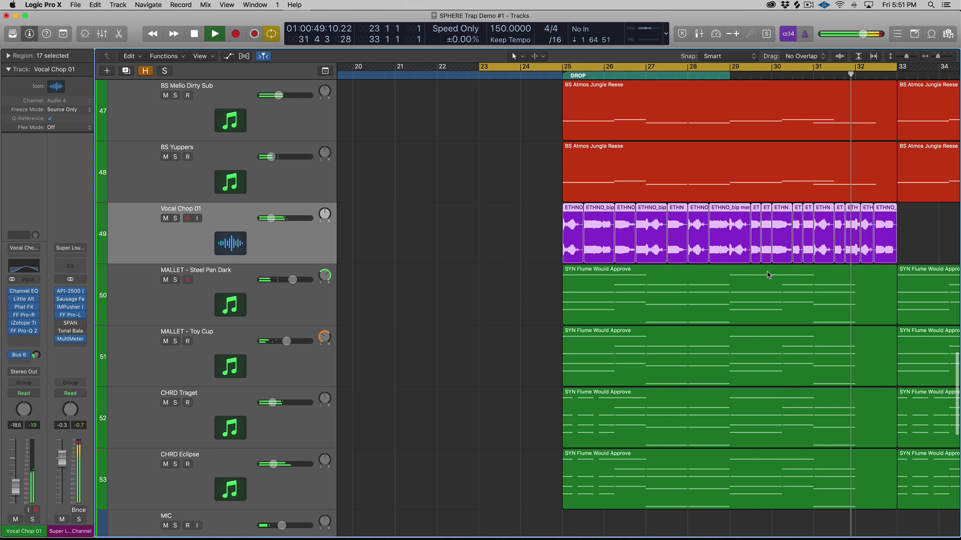
scroll(767, 274, right, 3)
key(space)
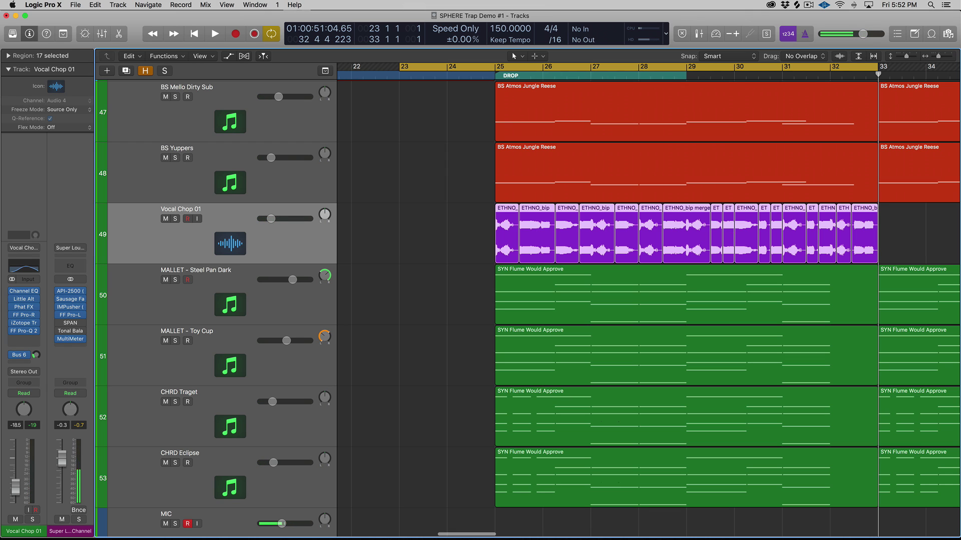
Copy an ETHNO_ chop to 25 3 2 1, then try placing another over ETHNO_bip and undo it.
click(469, 246)
click(530, 247)
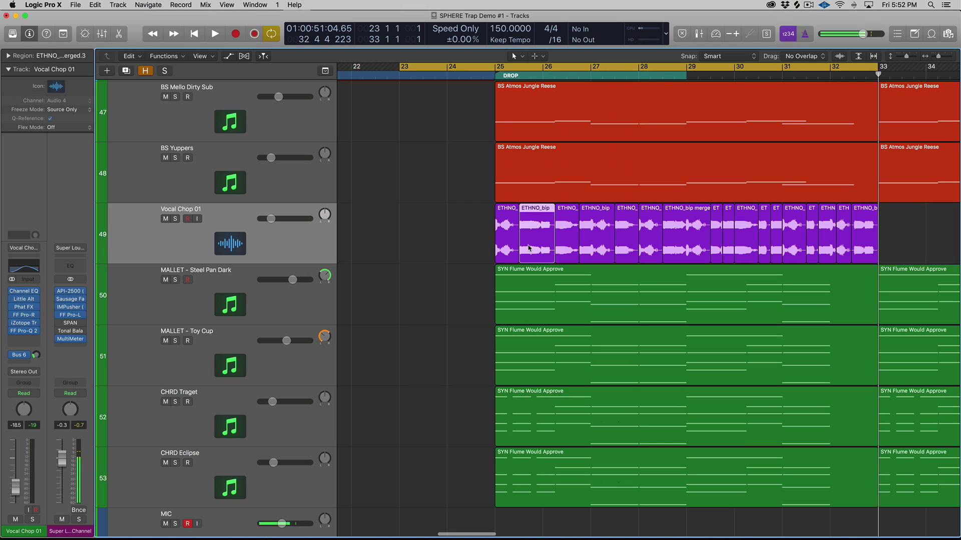
click(563, 231)
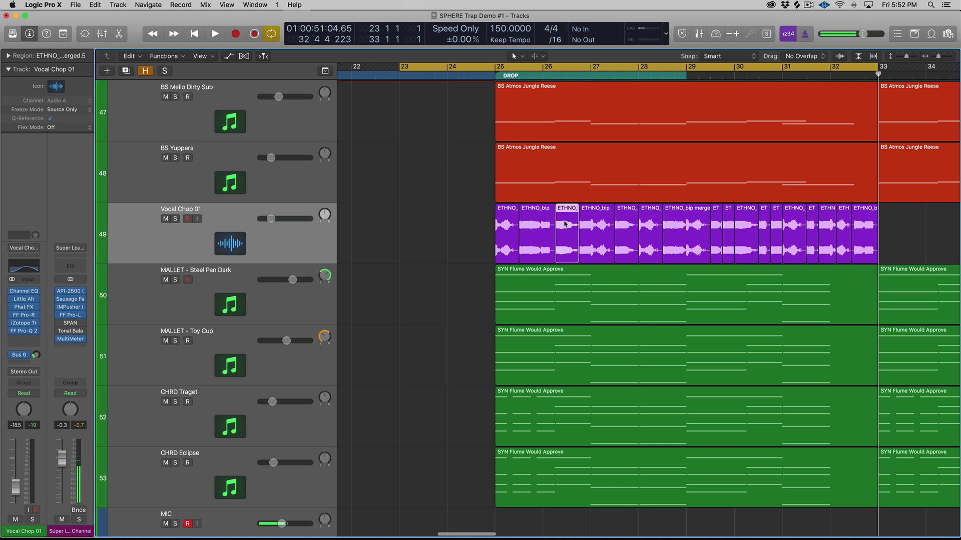
key(shift+Return)
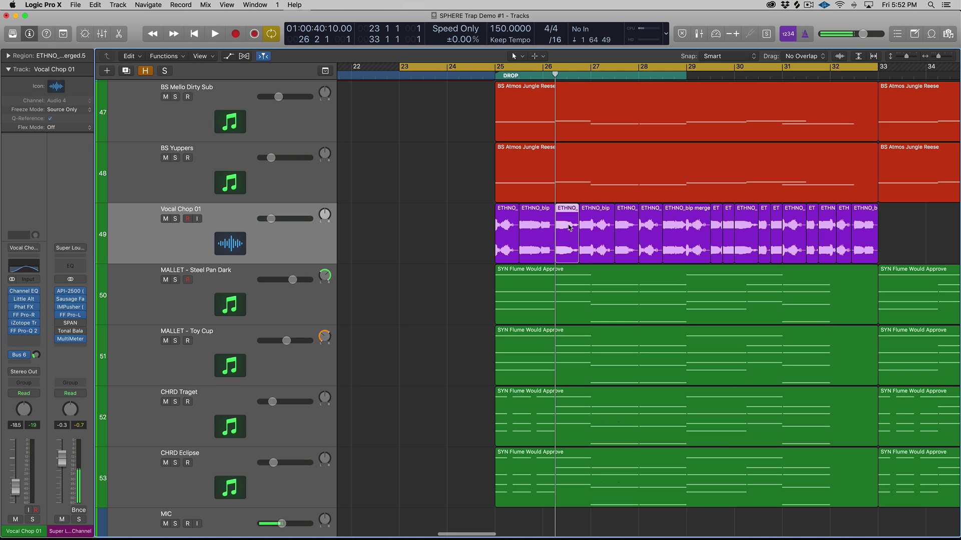
mouse_move(569, 227)
mouse_down()
mouse_move(540, 229)
mouse_move(570, 230)
mouse_up()
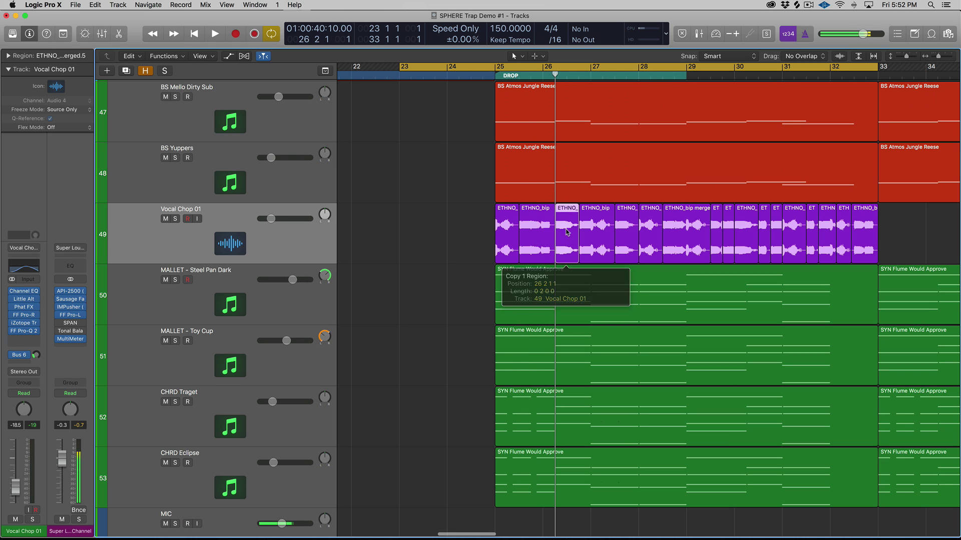
click(623, 235)
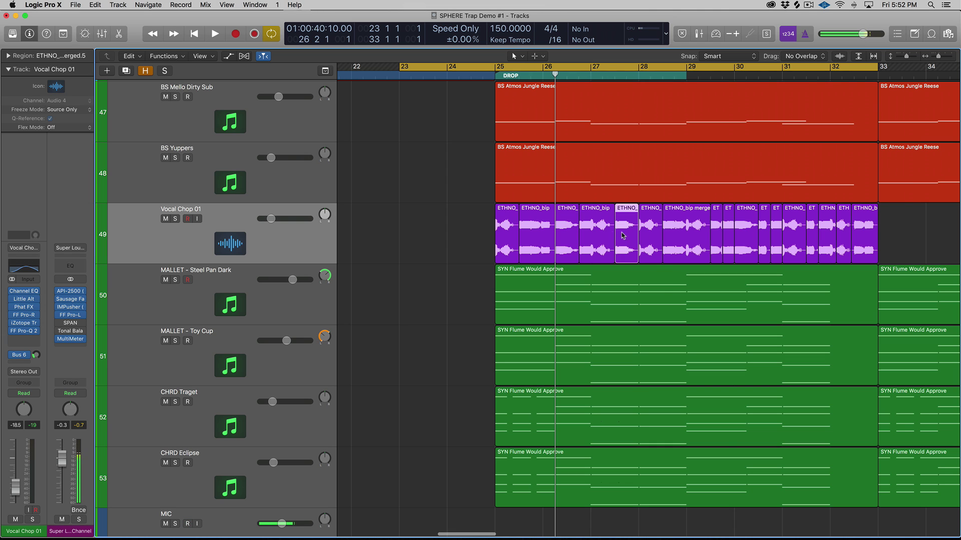
drag(623, 235, 531, 238)
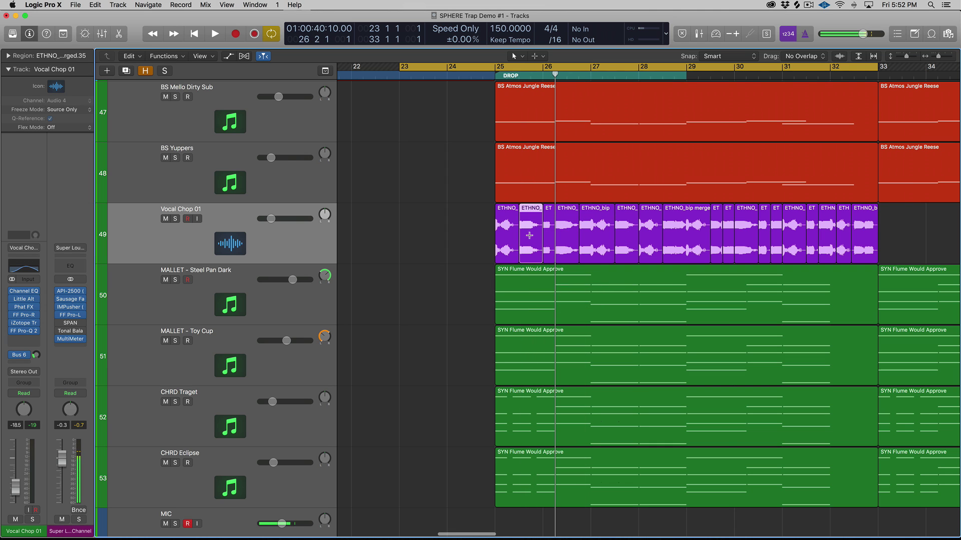
key(super+z)
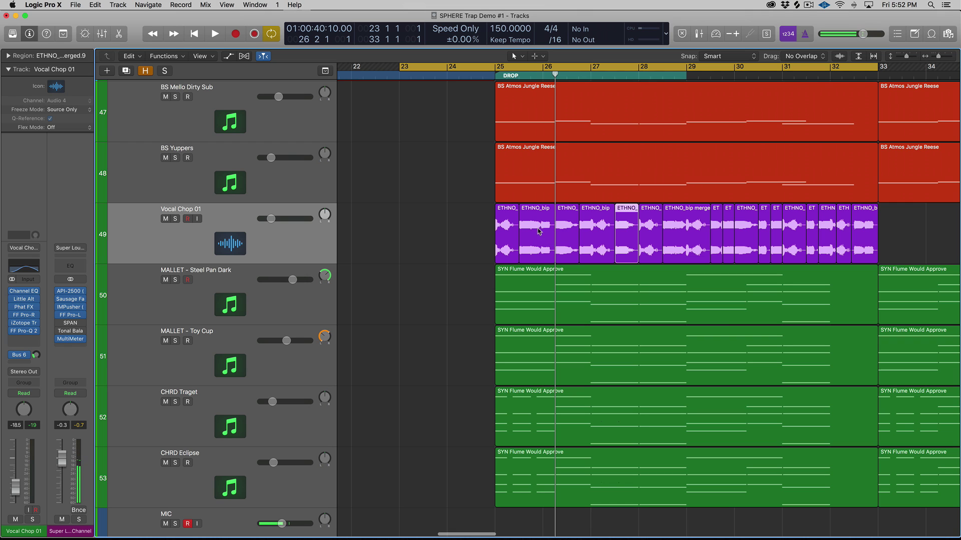
Trim the ETHNO_bip chop shorter at its end and start, then reselect it.
drag(553, 248, 537, 246)
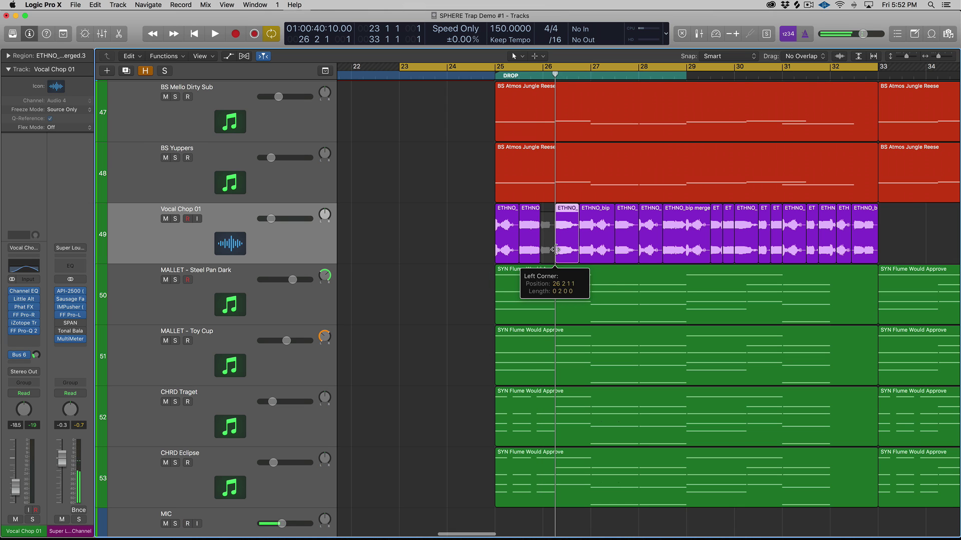
drag(555, 249, 554, 252)
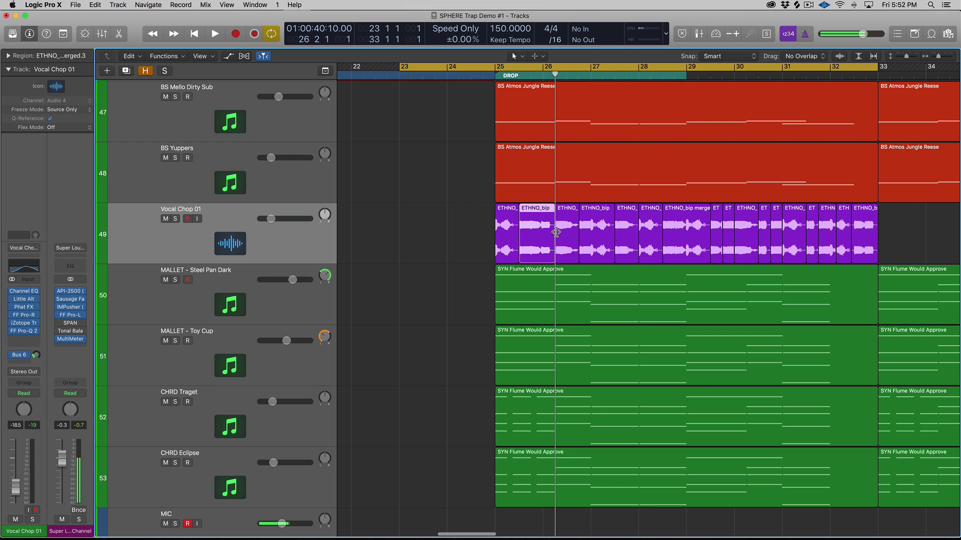
click(455, 249)
drag(764, 245, 846, 239)
click(440, 243)
click(503, 234)
click(530, 232)
Split the ETHNO_bip chop in two with the Scissors tool, then return to the Pointer tool.
drag(888, 235, 434, 215)
key(t)
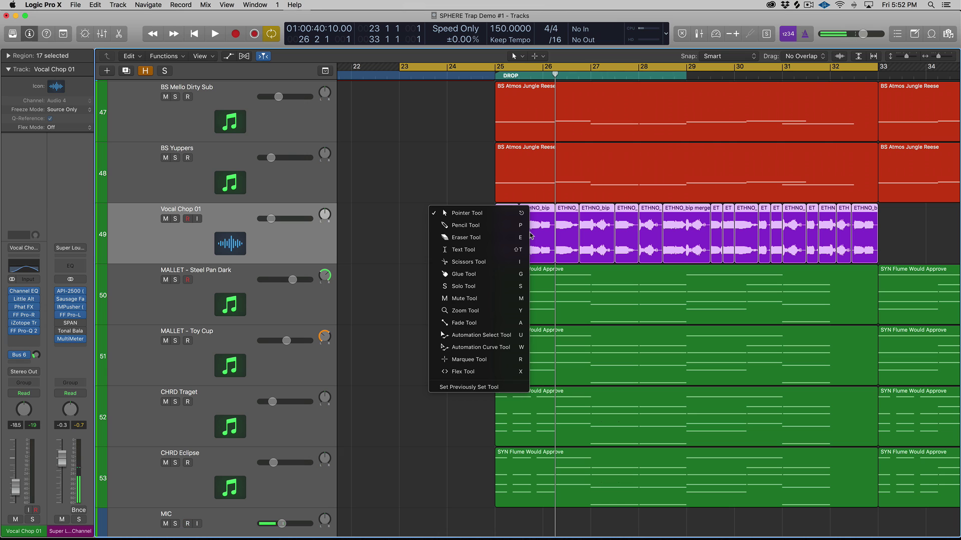
key(i)
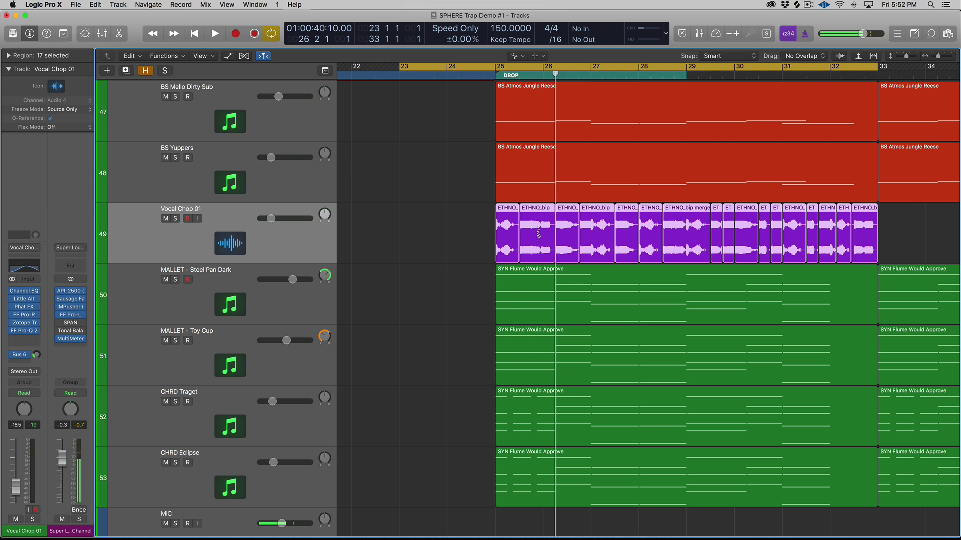
drag(537, 233, 541, 233)
key(t)
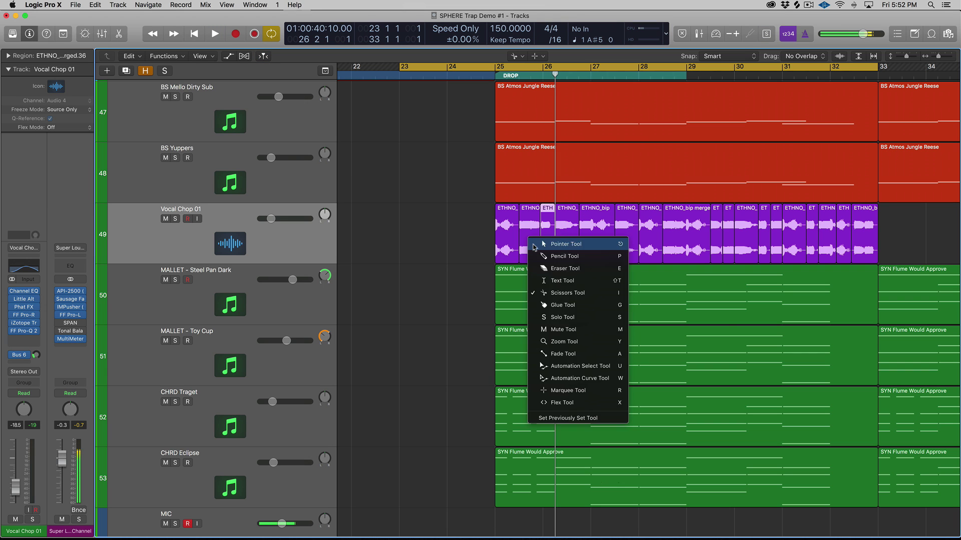
click(534, 245)
Select the ETHNO_ chop region and show the Project Audio browser.
drag(901, 226, 501, 229)
click(469, 236)
click(546, 228)
click(559, 231)
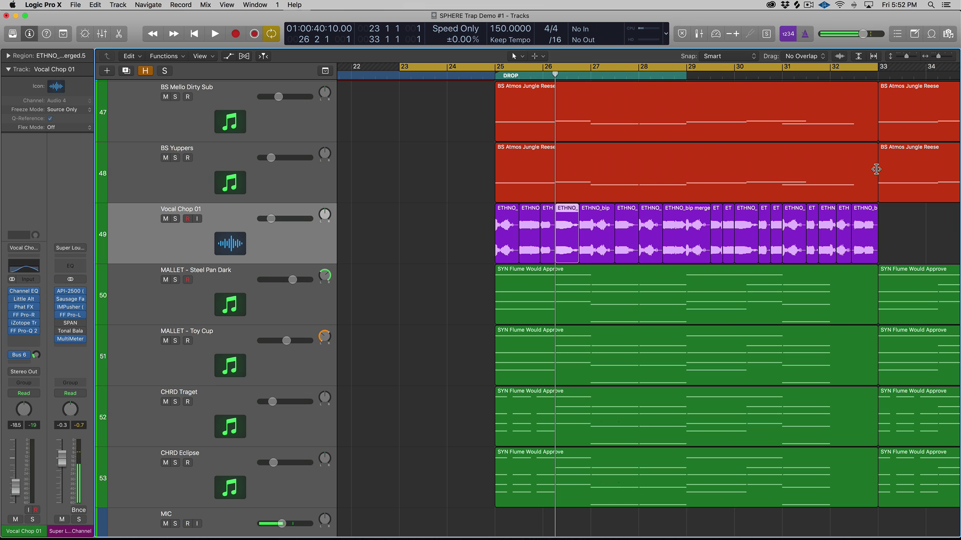
key(f)
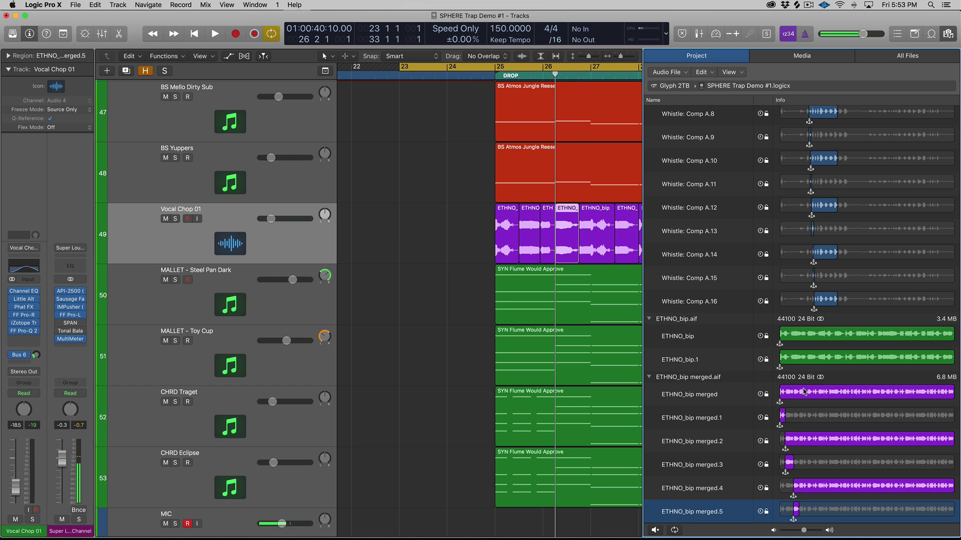
Select the second vocal chop, start playback, and set the cycle to the DROP section.
scroll(900, 410, down, 10)
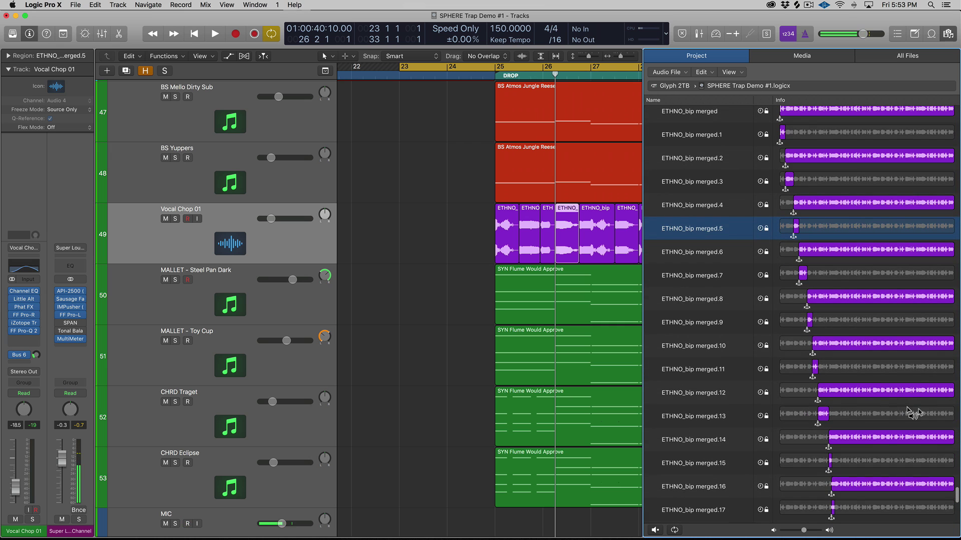
scroll(531, 268, right, 2)
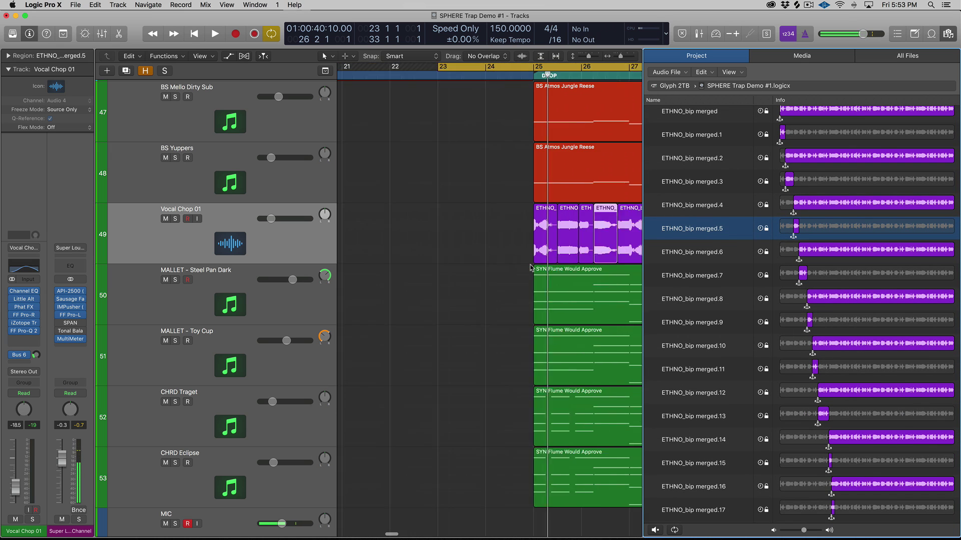
scroll(531, 268, right, 2)
click(473, 237)
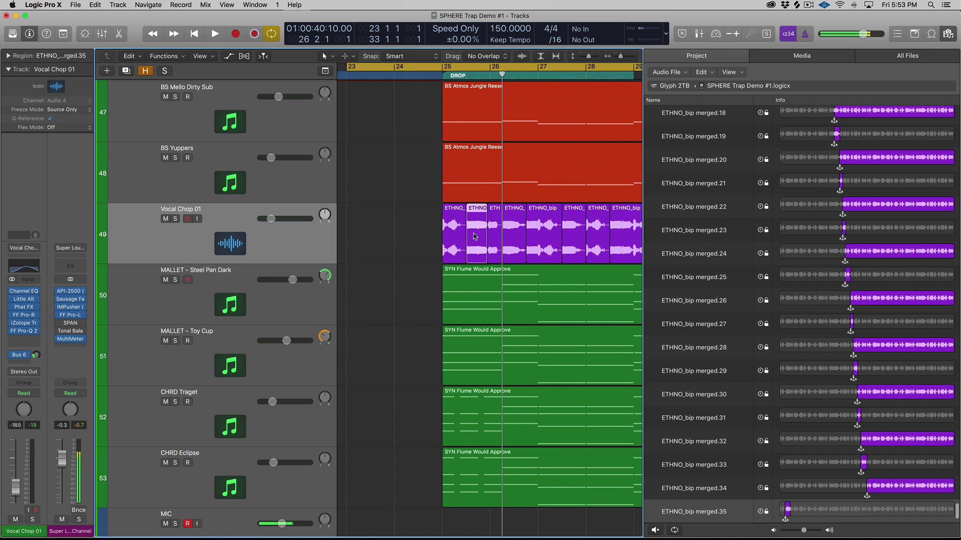
key(space)
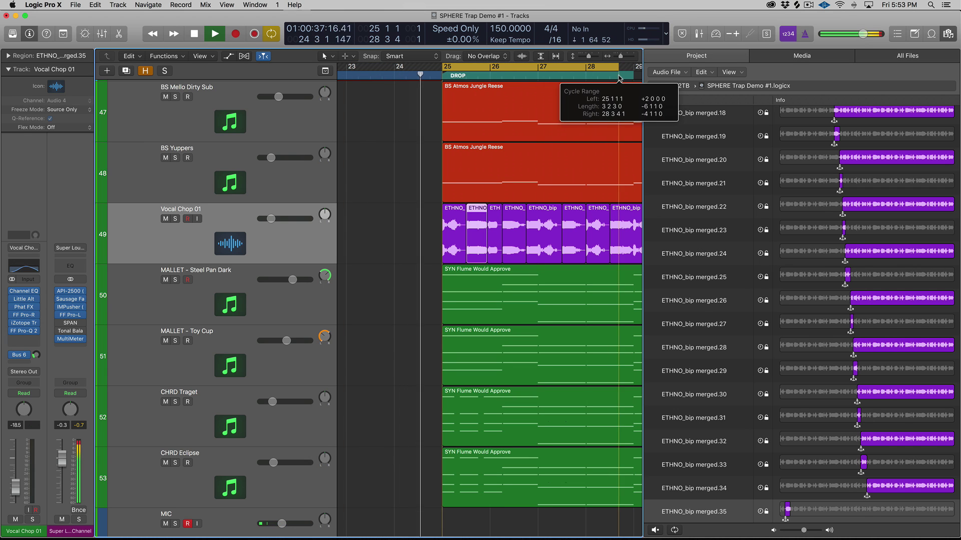
click(472, 74)
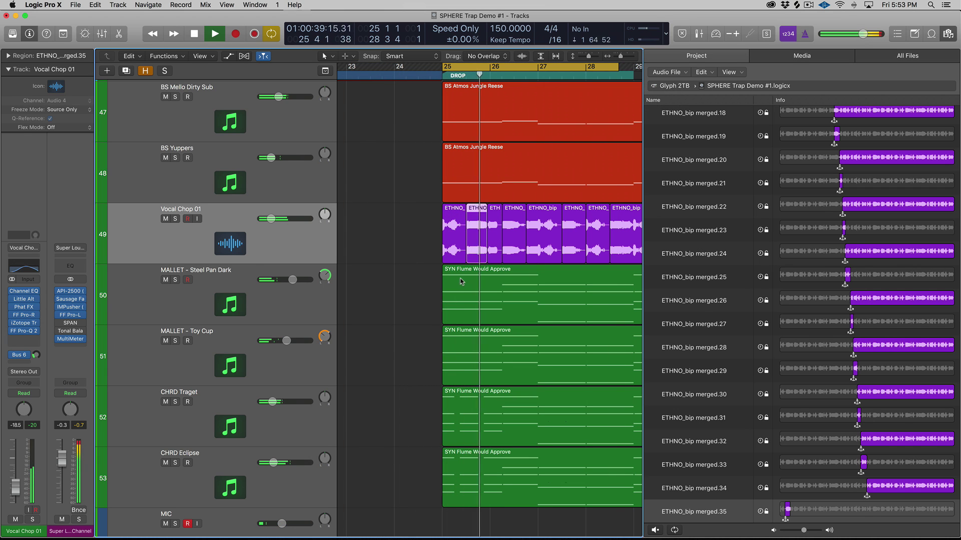
Solo the selected chop, audition it from its start, then turn solo off.
key(ctrl+s)
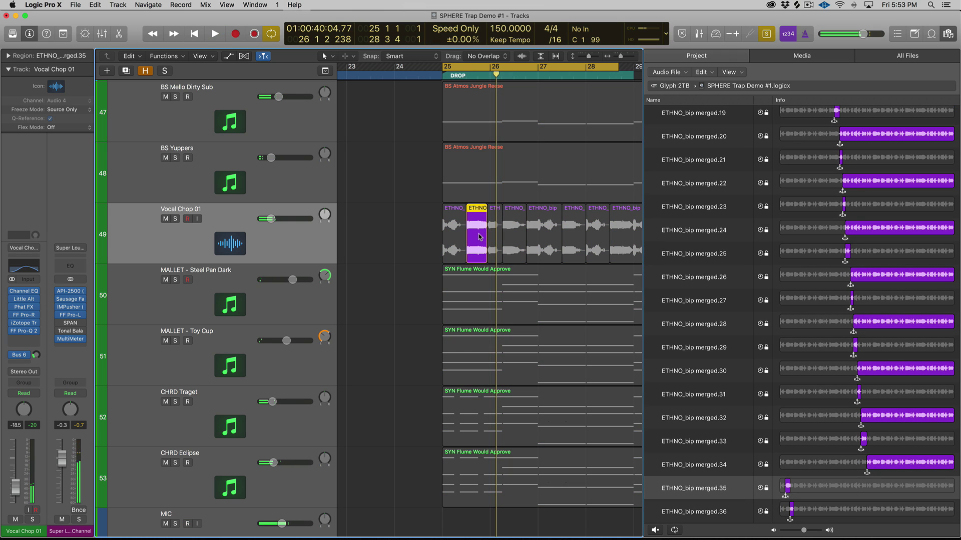
key(shift+space)
key(space)
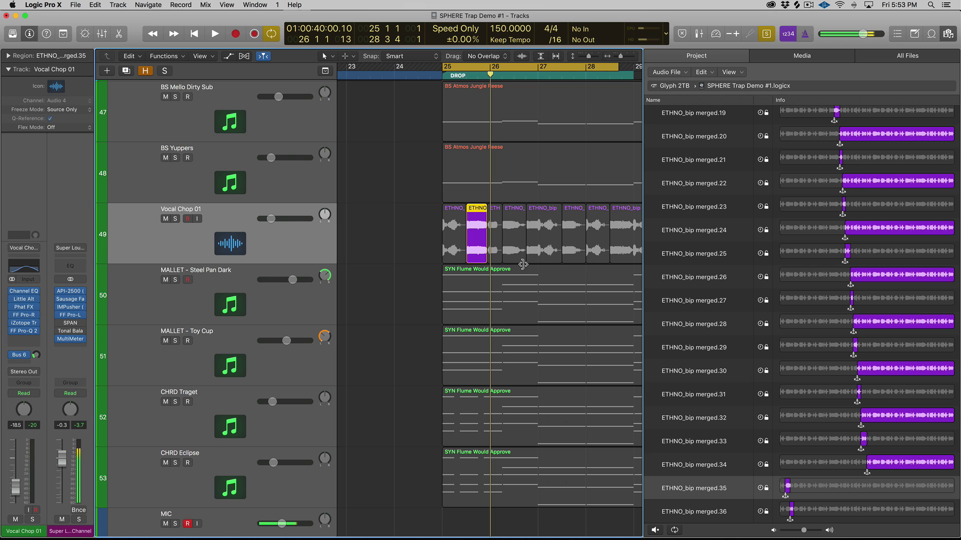
key(ctrl+s)
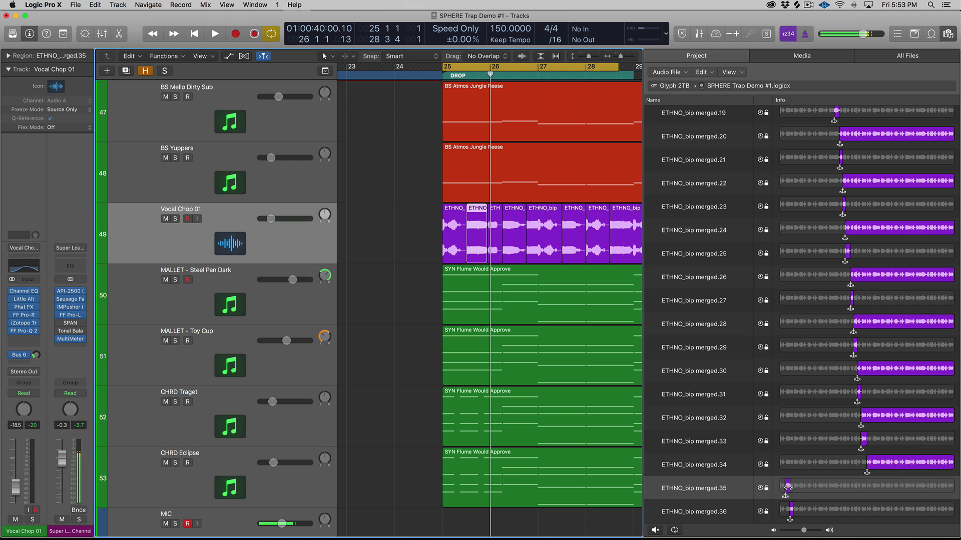
Slip merged.35 to a later part of its audio in the browser and audition it.
drag(788, 490, 873, 494)
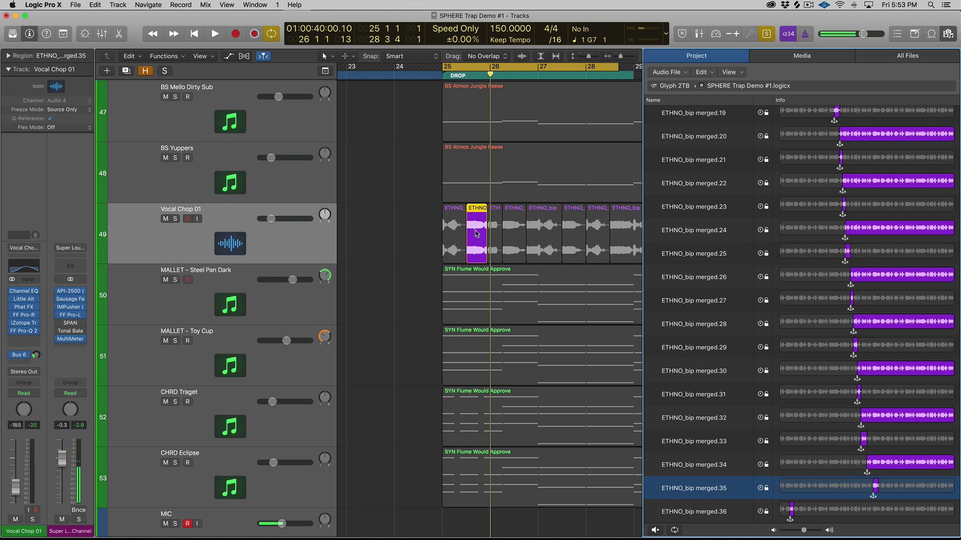
key(shift+space)
key(space)
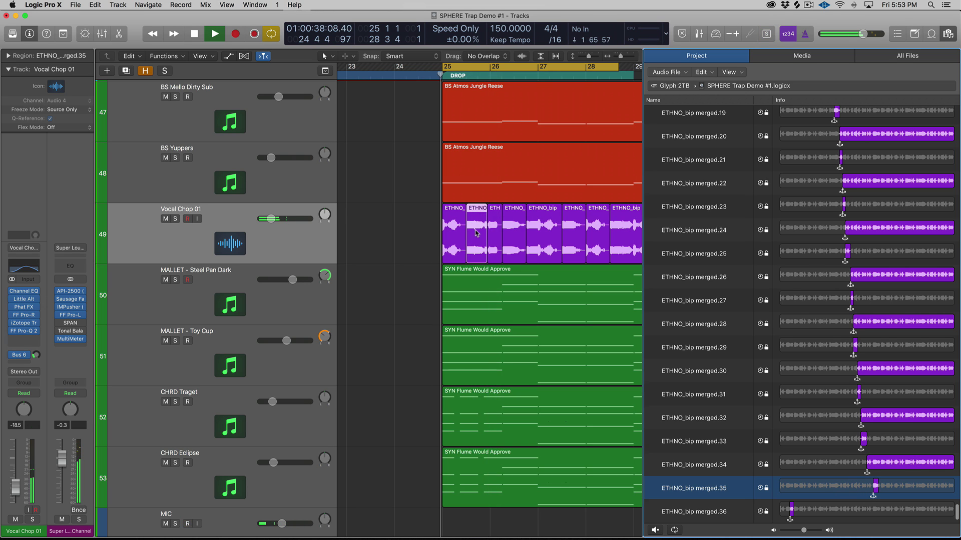
key(space)
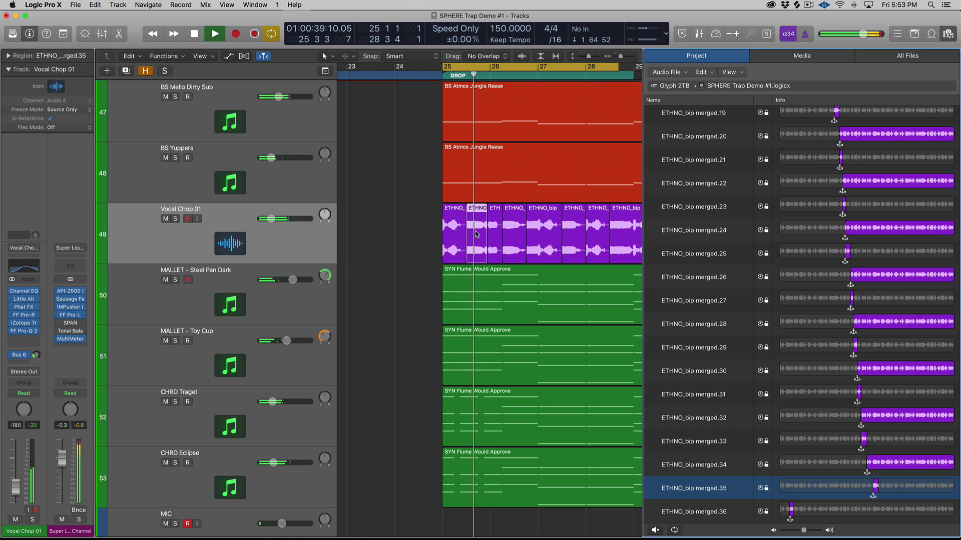
key(space)
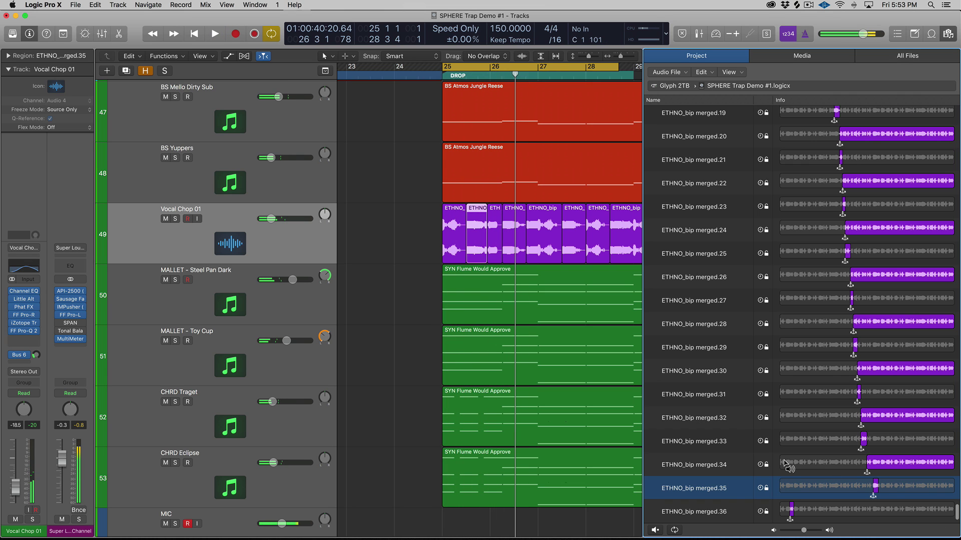
Set the cycle to bars 27–28, select the chop near bar 27 and audition it.
click(511, 247)
click(529, 236)
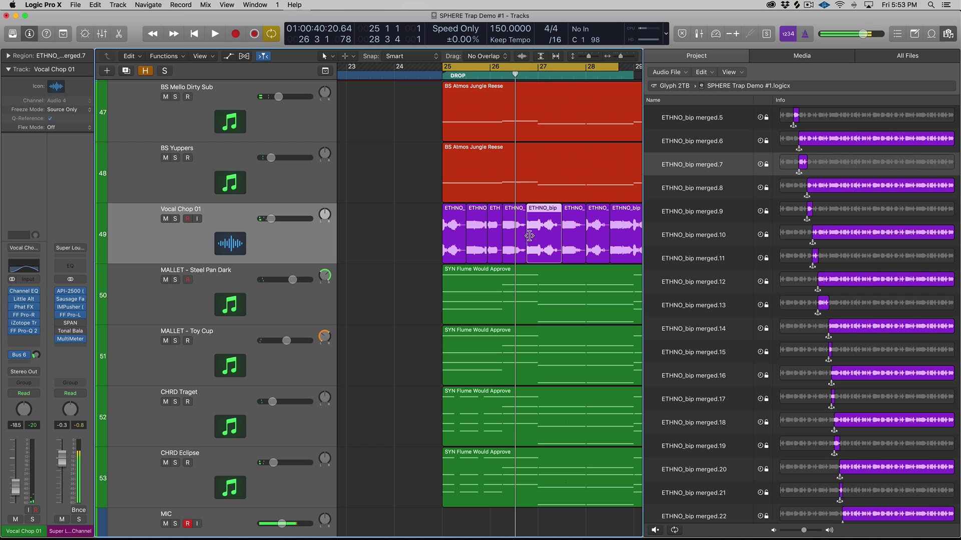
drag(539, 66, 585, 67)
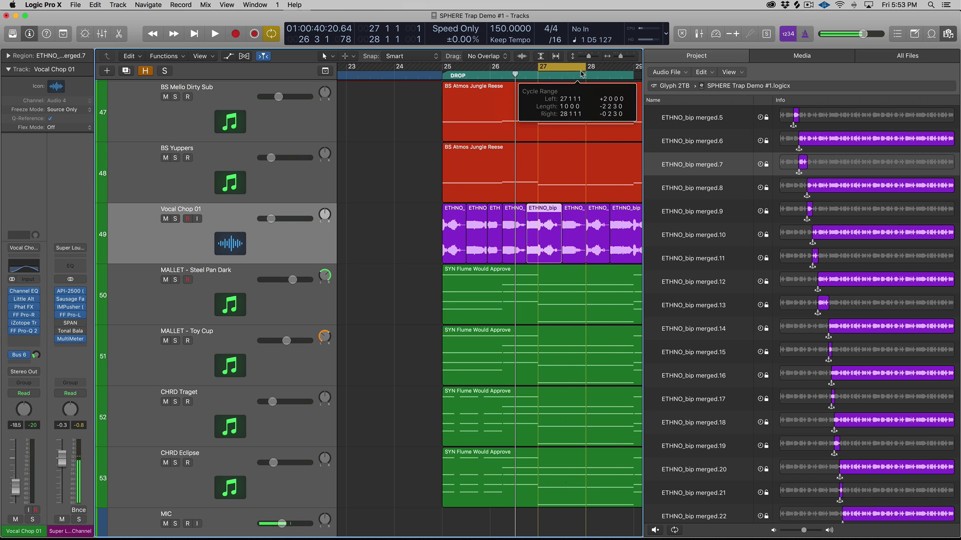
key(space)
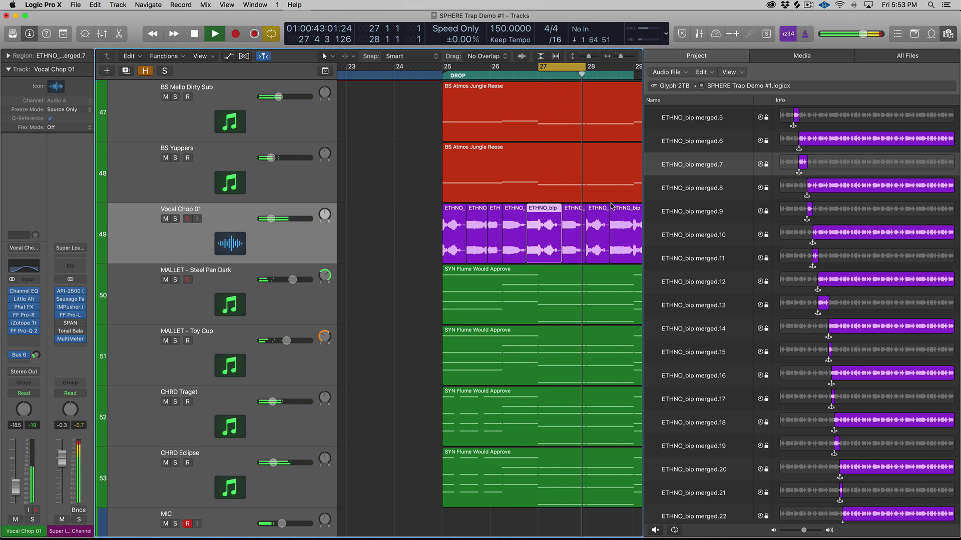
key(space)
click(576, 229)
key(space)
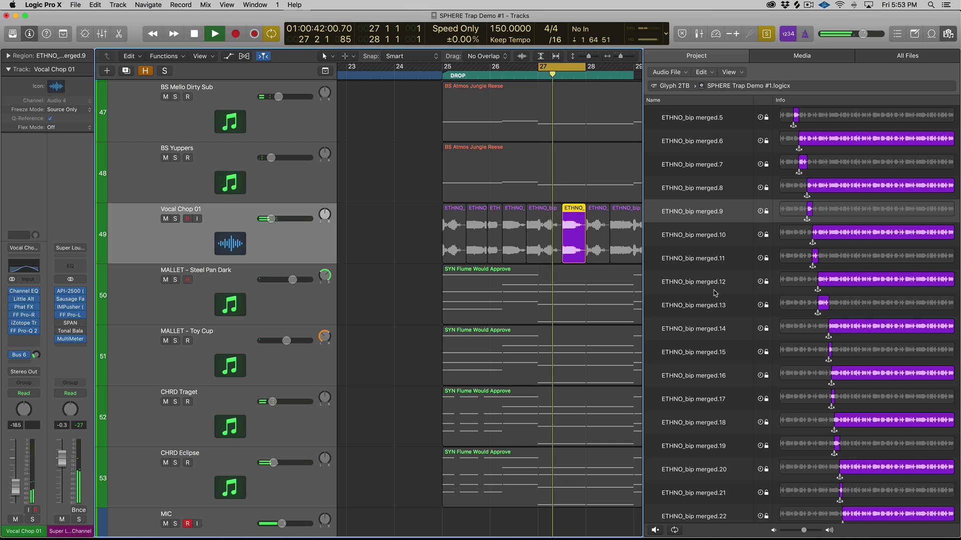
key(space)
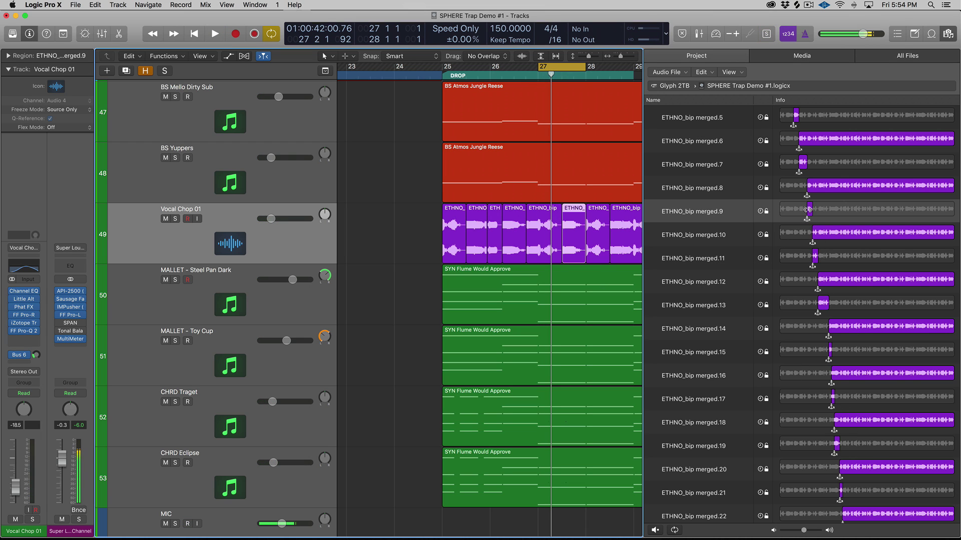
Slip merged.9 further right in the Project Audio browser twice, auditioning each change.
drag(811, 220, 937, 220)
key(space)
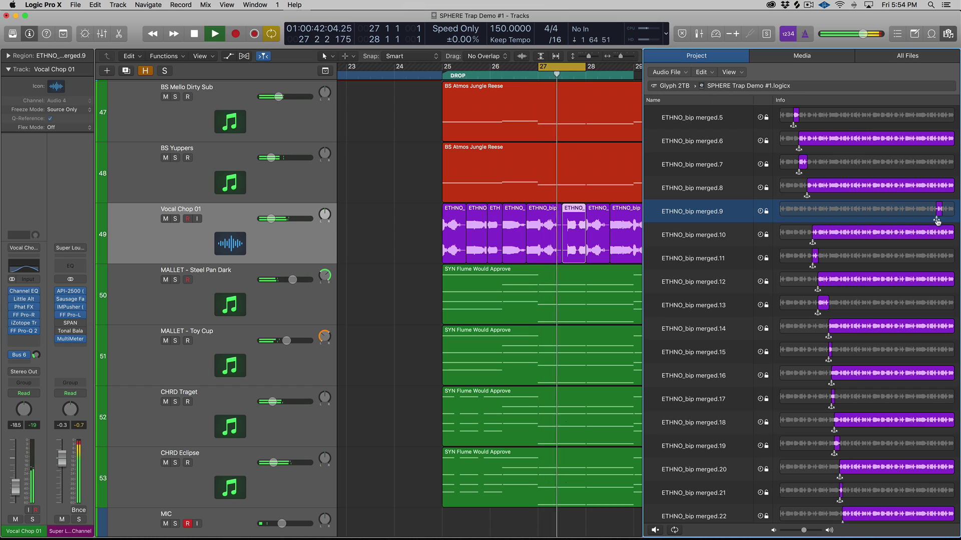
key(space)
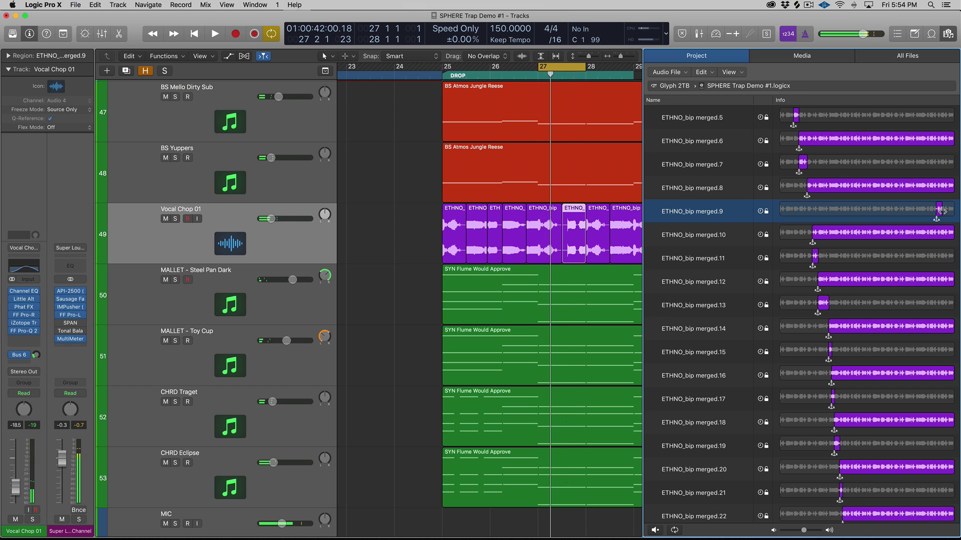
scroll(941, 211, right, 1)
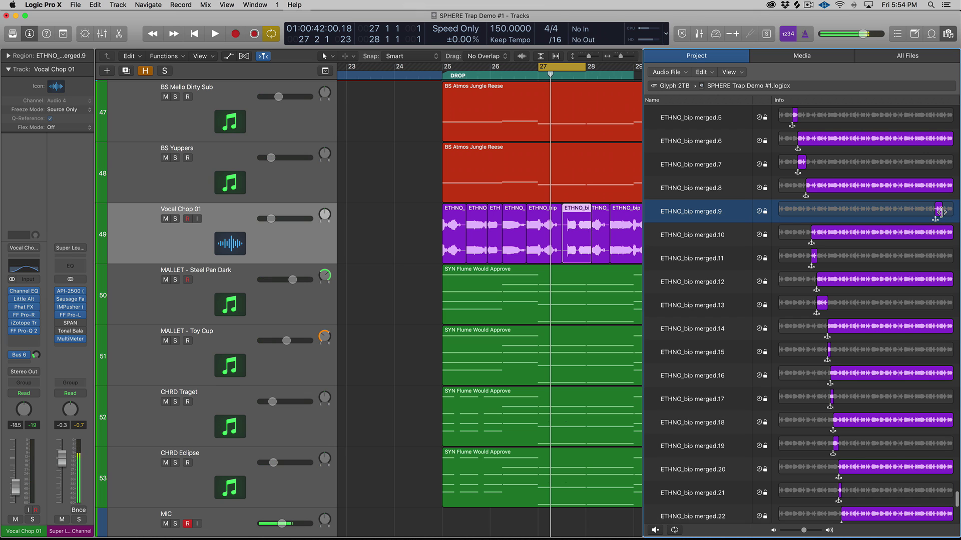
key(super+a)
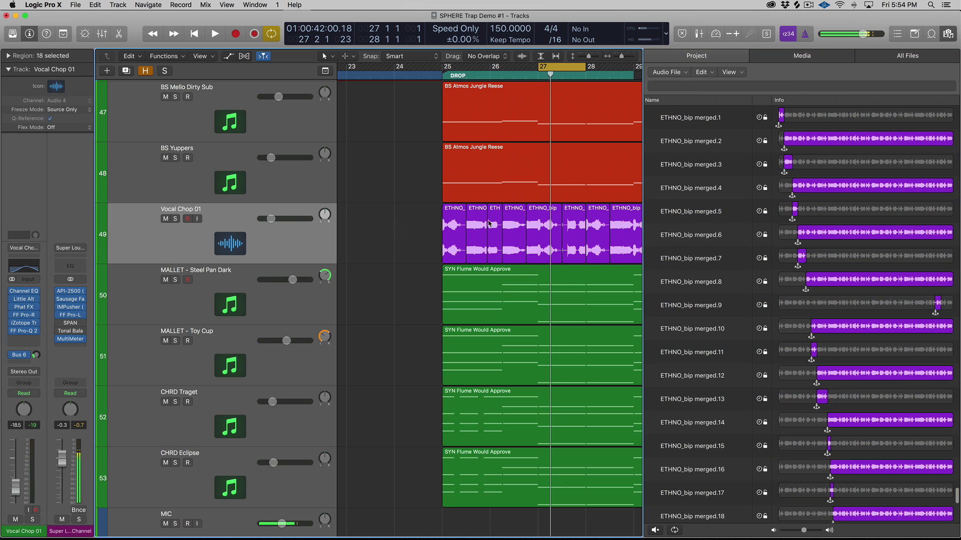
click(572, 228)
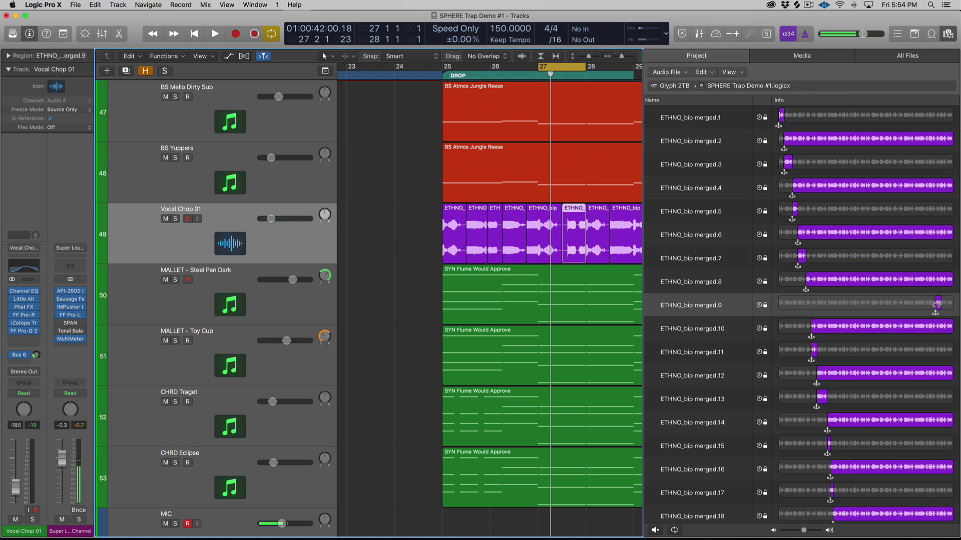
drag(938, 304, 937, 307)
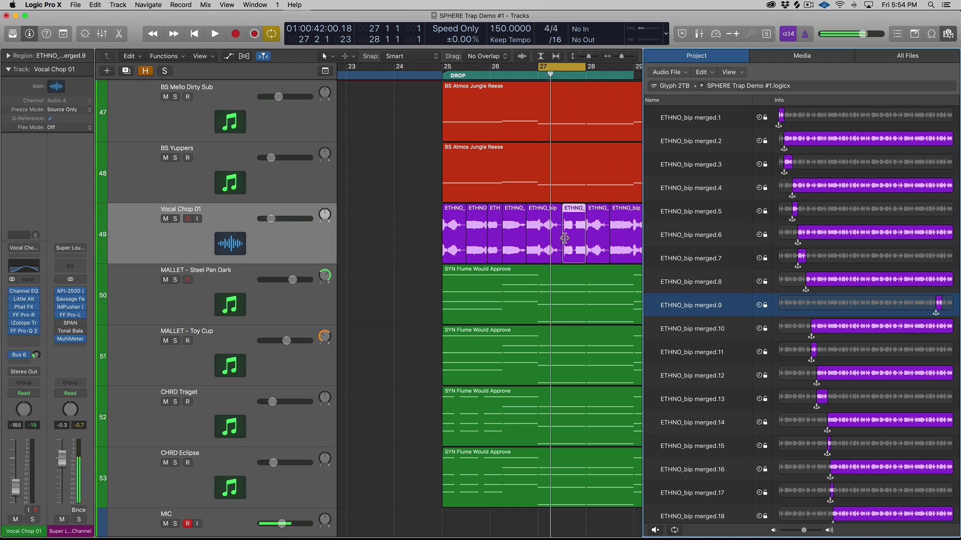
key(space)
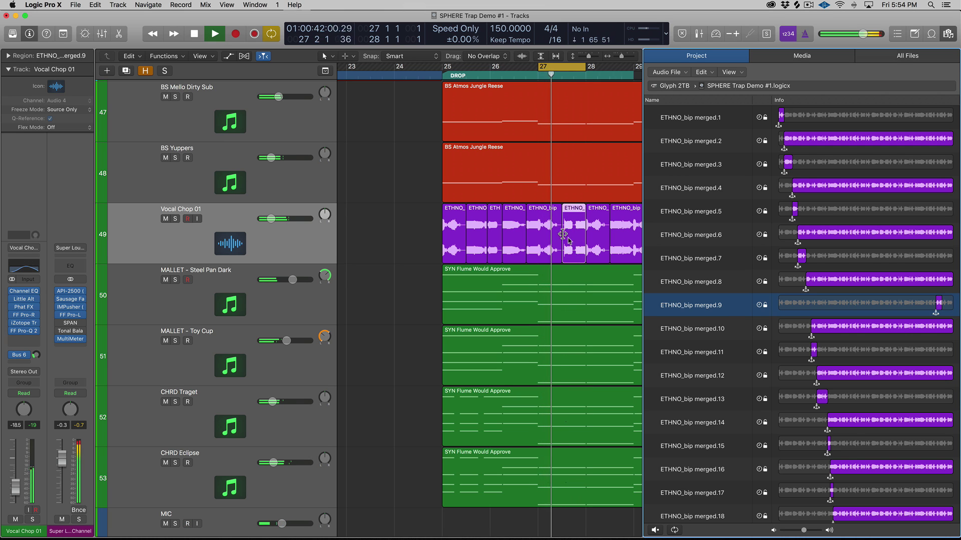
Put the playhead at bar 27 beat 3 and cut merged.9 with the Scissors tool.
key(space)
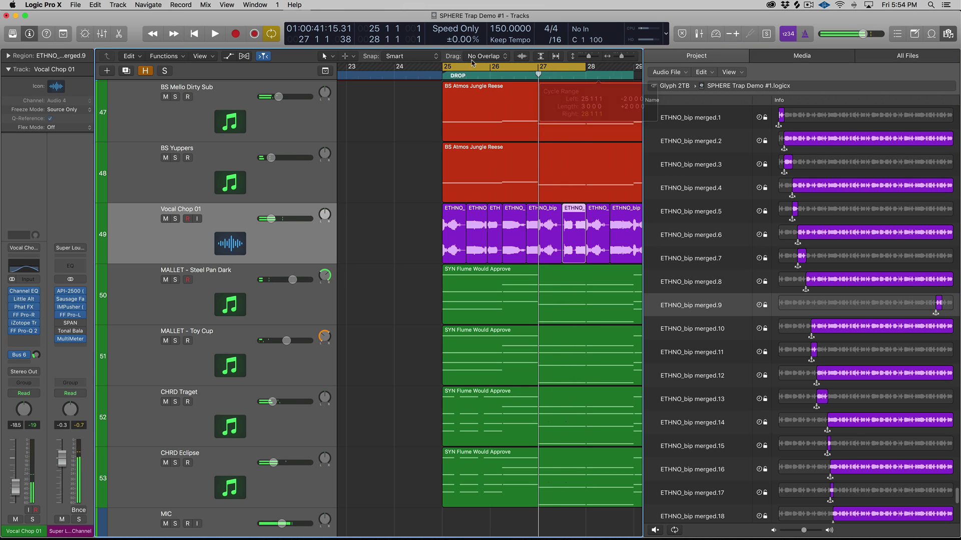
scroll(570, 77, up, 5)
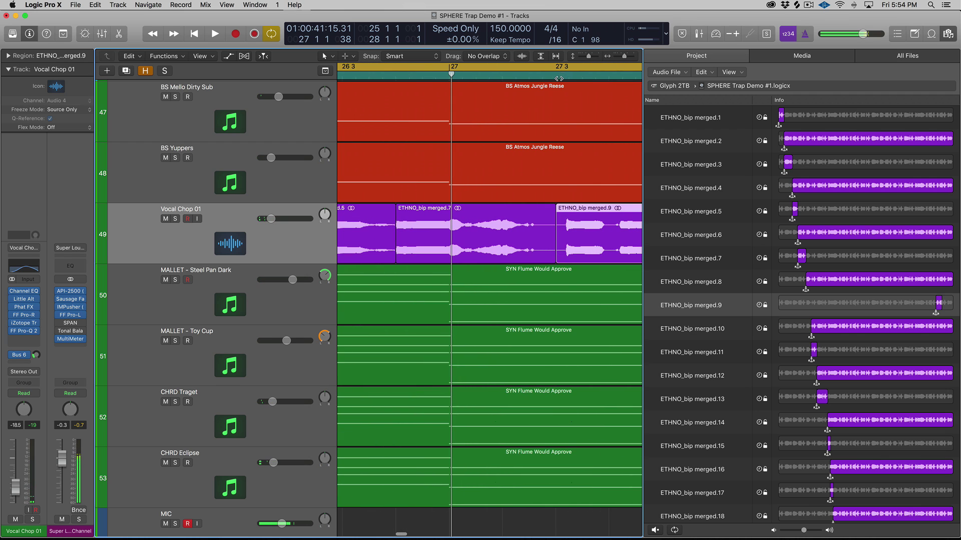
drag(559, 77, 564, 76)
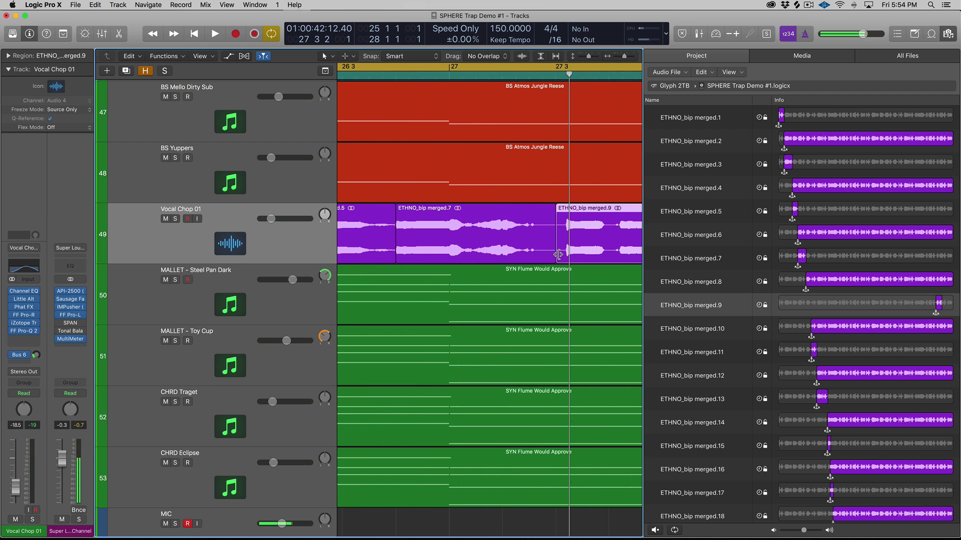
scroll(616, 243, right, 5)
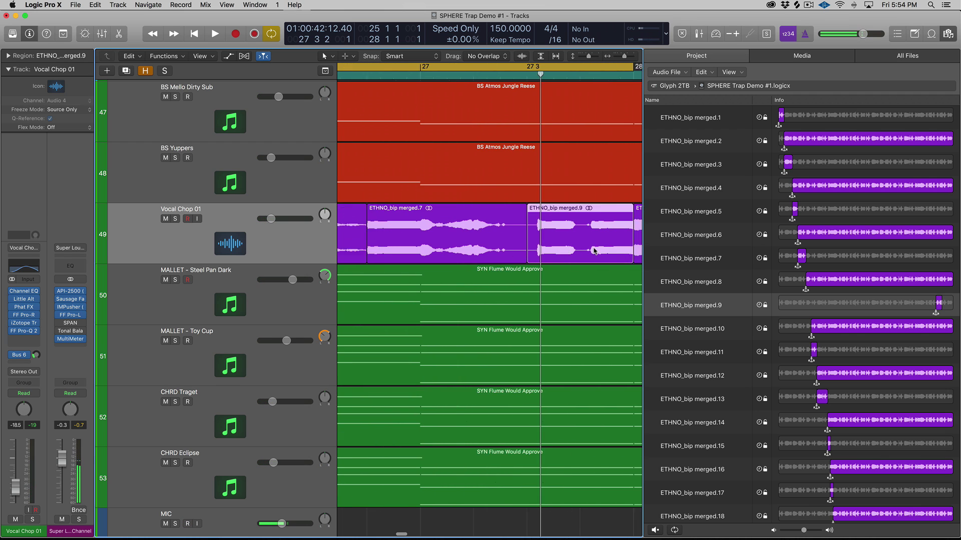
key(t)
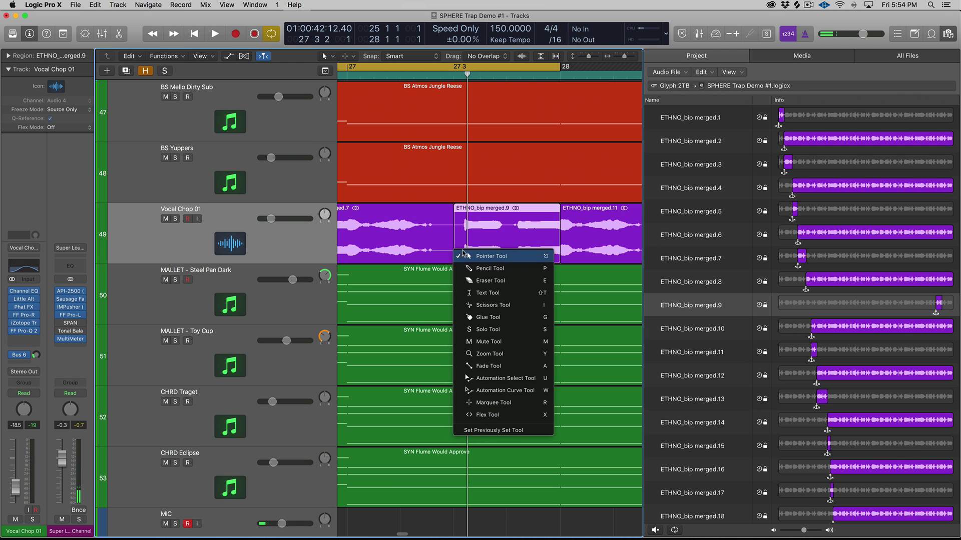
key(i)
drag(461, 253, 461, 253)
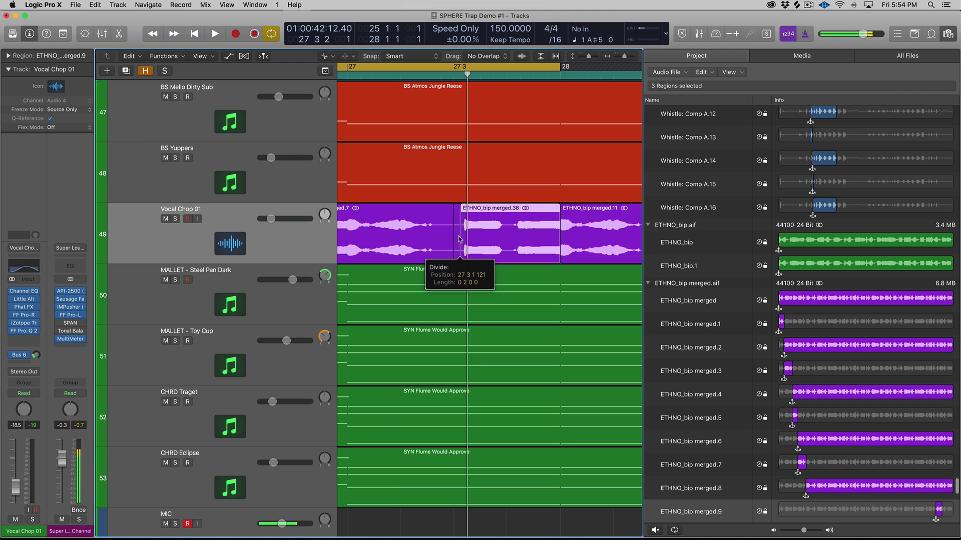
Move merged.38 to start at bar 27 beat 3, play it, and start the cycle at bar 27.
click(497, 238)
key(space)
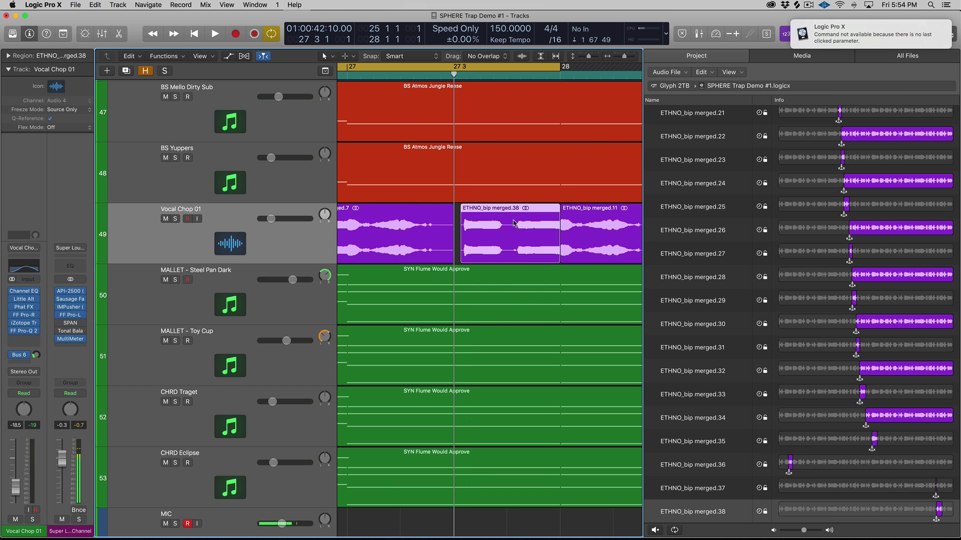
drag(510, 232, 503, 232)
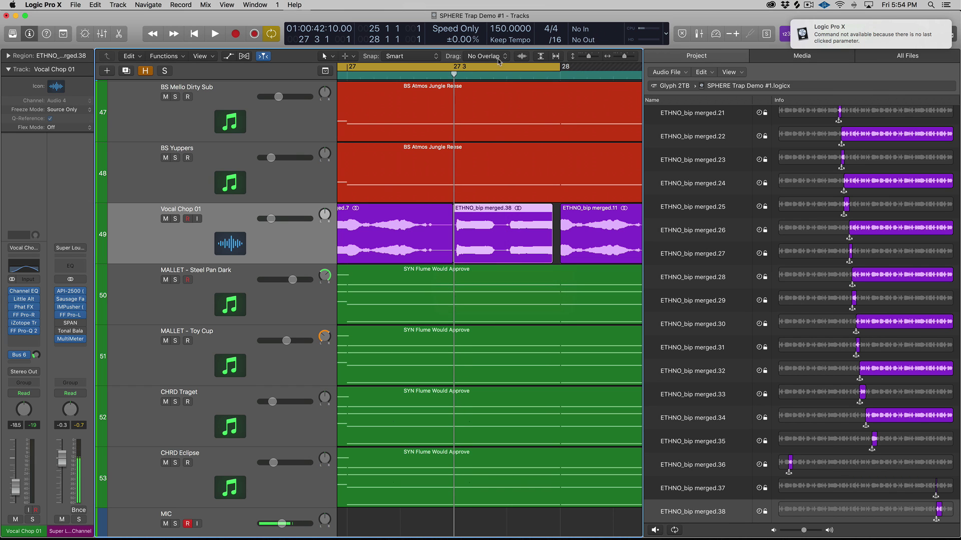
key(space)
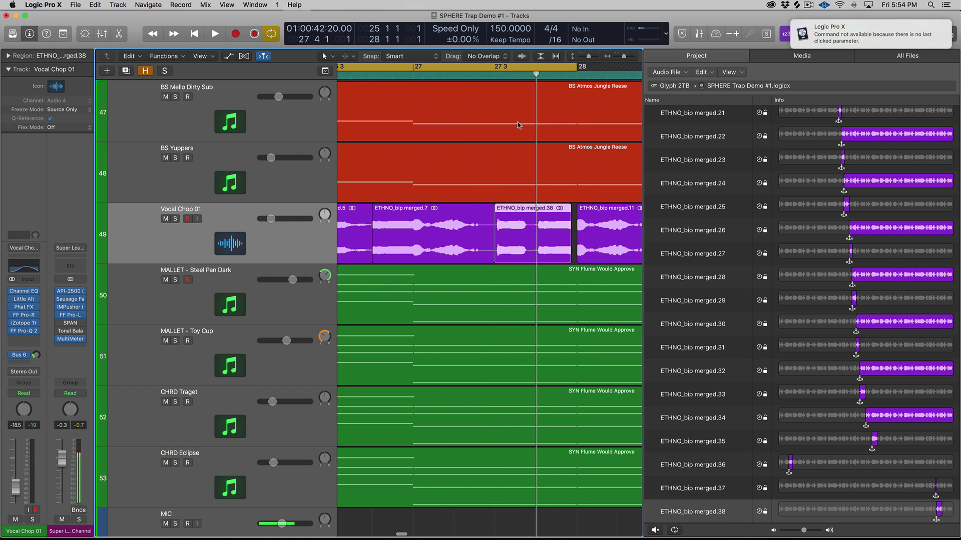
scroll(520, 126, right, 5)
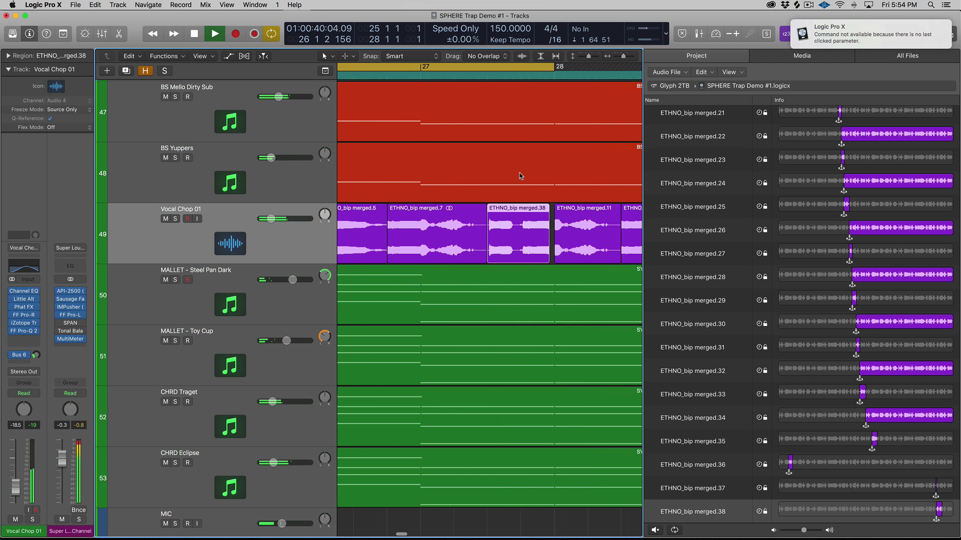
scroll(520, 176, right, 3)
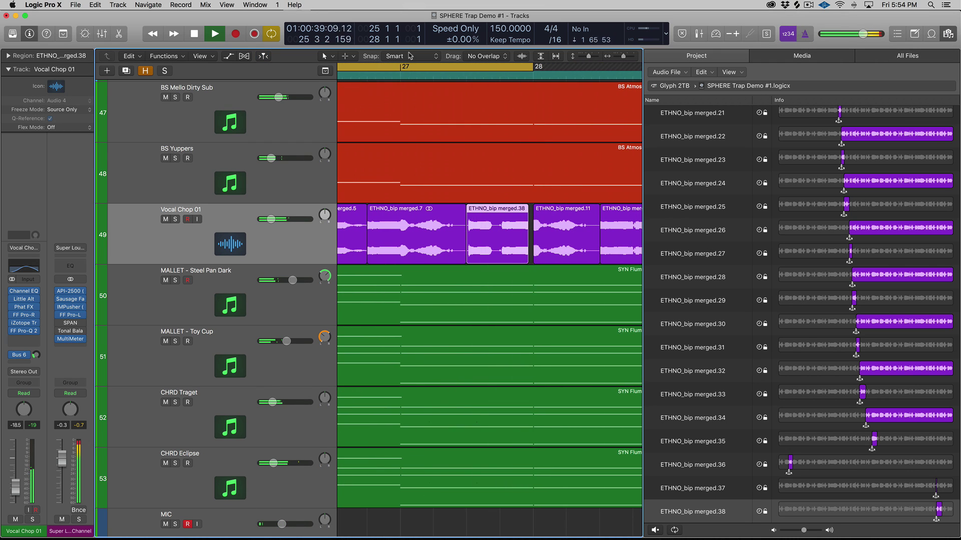
drag(406, 66, 621, 80)
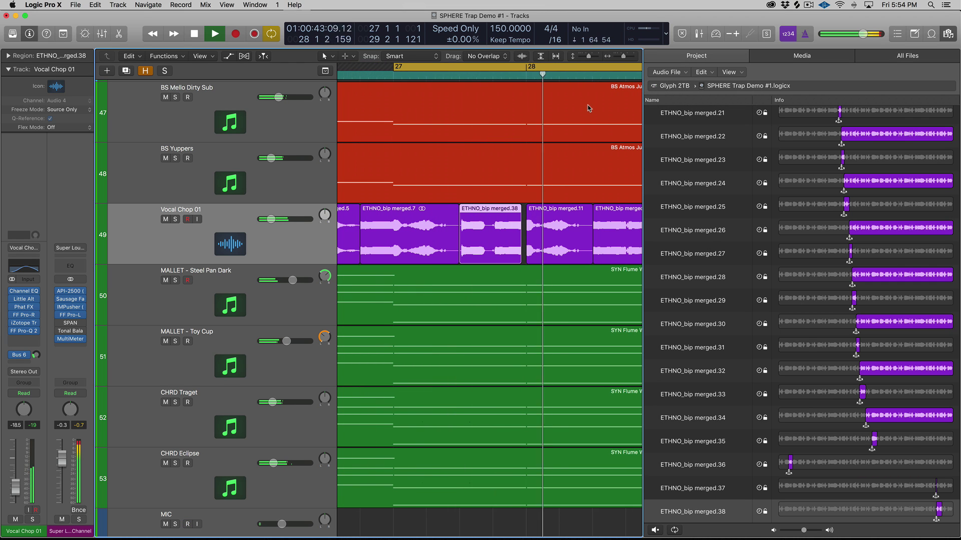
Slip the ETHNO_bip merged.38 region's marker left in Project Audio and audition the new slice over bars 27–29.
scroll(589, 111, left, 1)
scroll(588, 111, down, 1)
key(space)
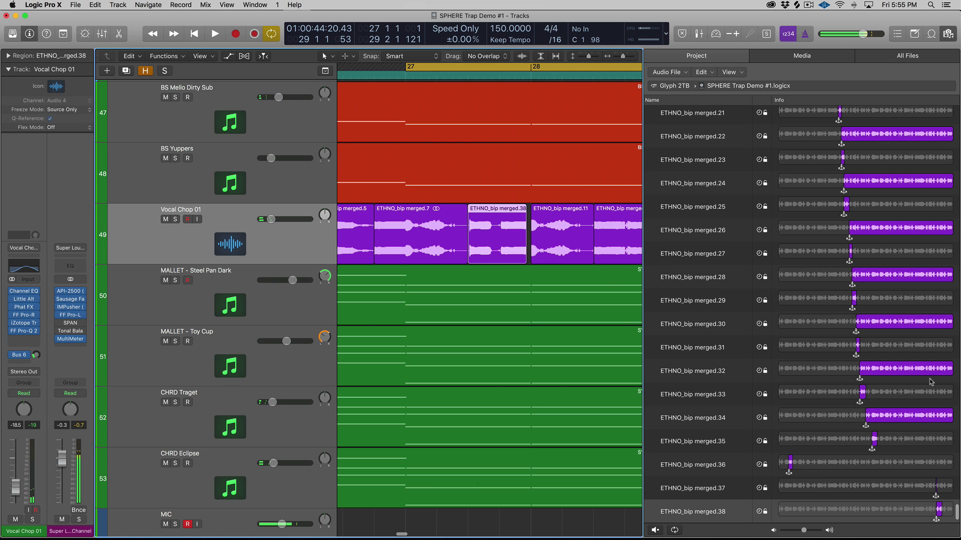
scroll(845, 251, up, 5)
scroll(845, 251, down, 8)
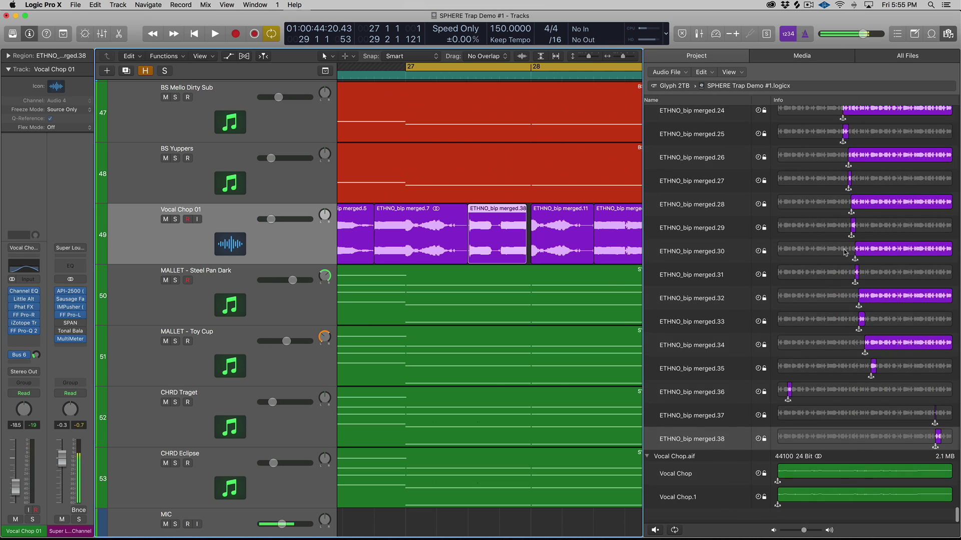
drag(937, 453, 873, 454)
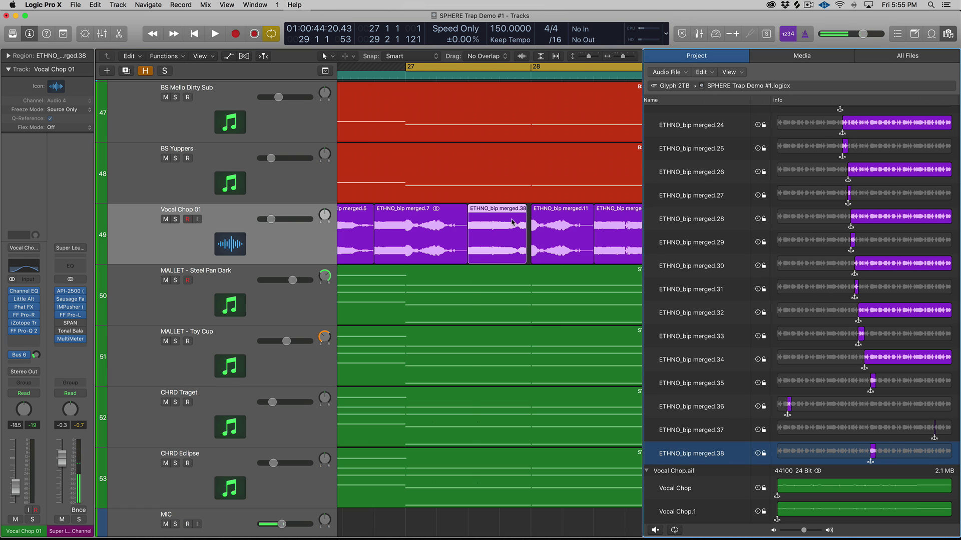
key(space)
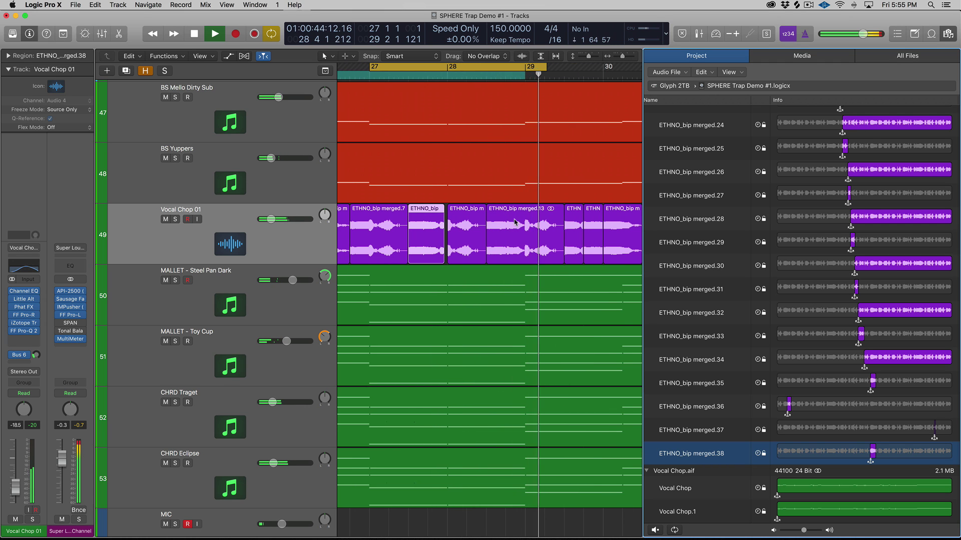
key(space)
key(super+Left)
Redraw the ruler's cycle range from bar 25 to bar 29 to cover the whole DROP section.
scroll(495, 133, left, 5)
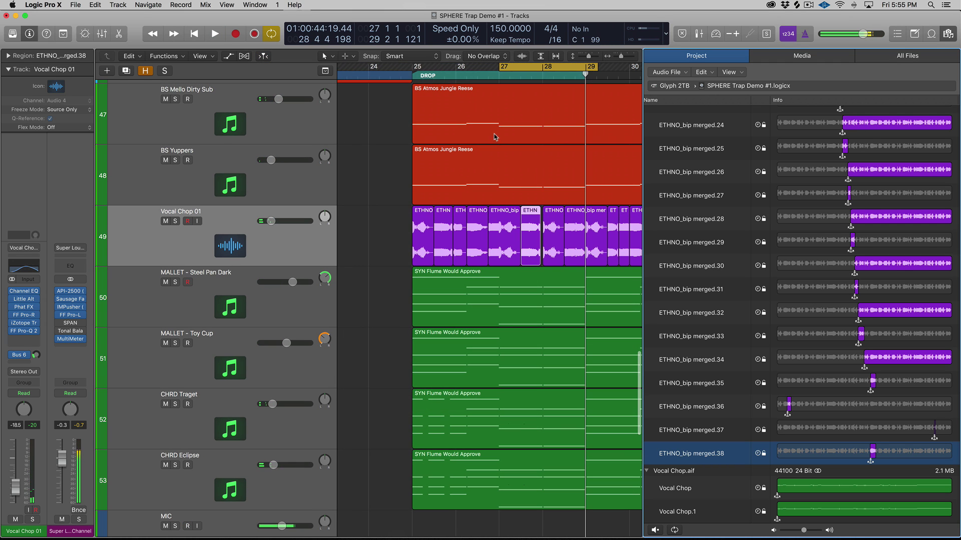
drag(424, 69, 585, 71)
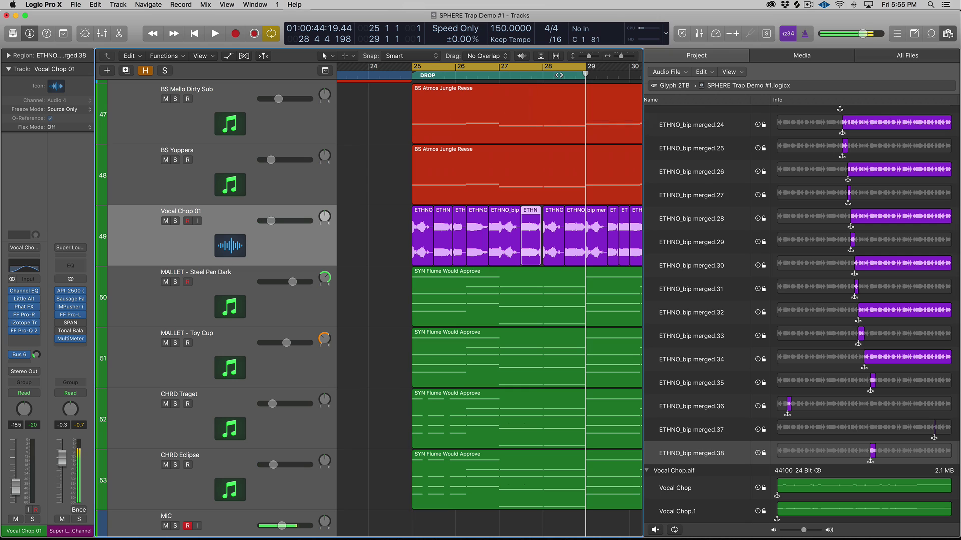